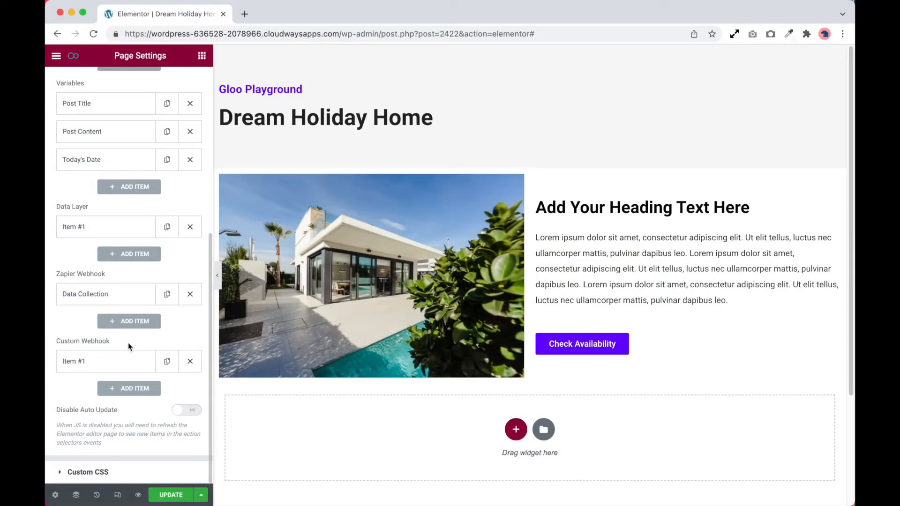
# Review the Interactor settings from the conditions and triggers through the events, variables, data layer and webhook sections
pyautogui.scroll(6, 129, 345)
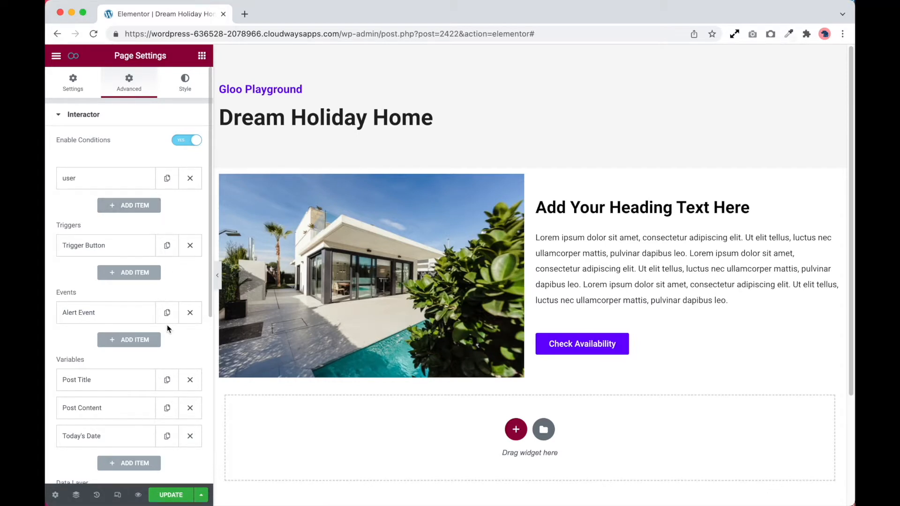
pyautogui.scroll(-2, 167, 325)
pyautogui.scroll(2, 165, 325)
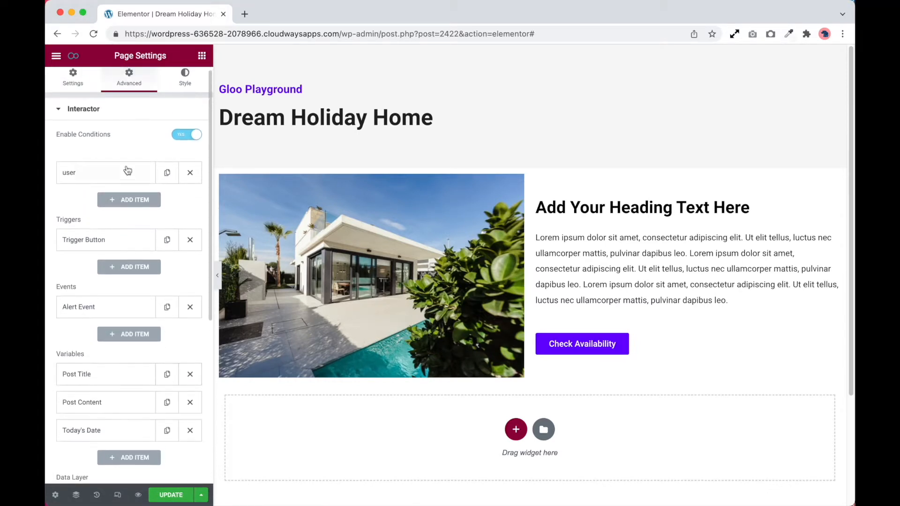
pyautogui.click(187, 134)
pyautogui.click(187, 134)
pyautogui.click(120, 176)
pyautogui.click(123, 175)
pyautogui.scroll(-3, 137, 148)
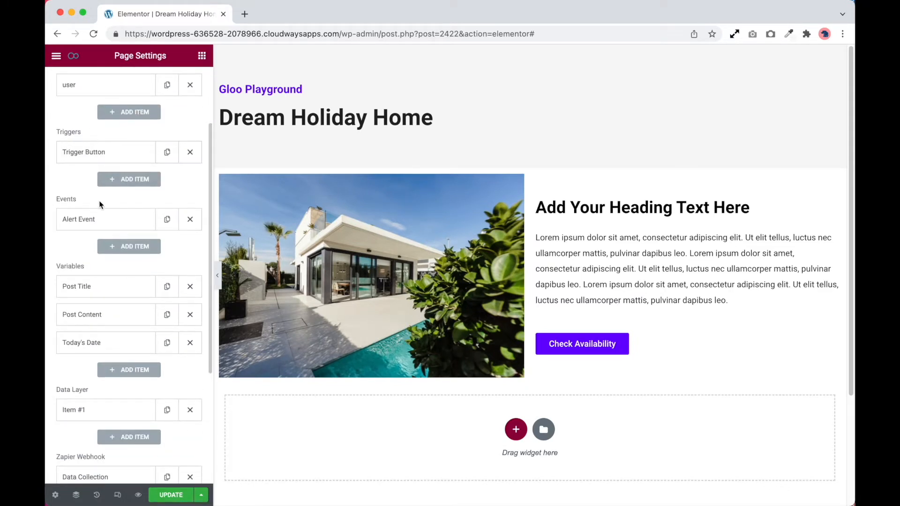
pyautogui.scroll(-4, 112, 198)
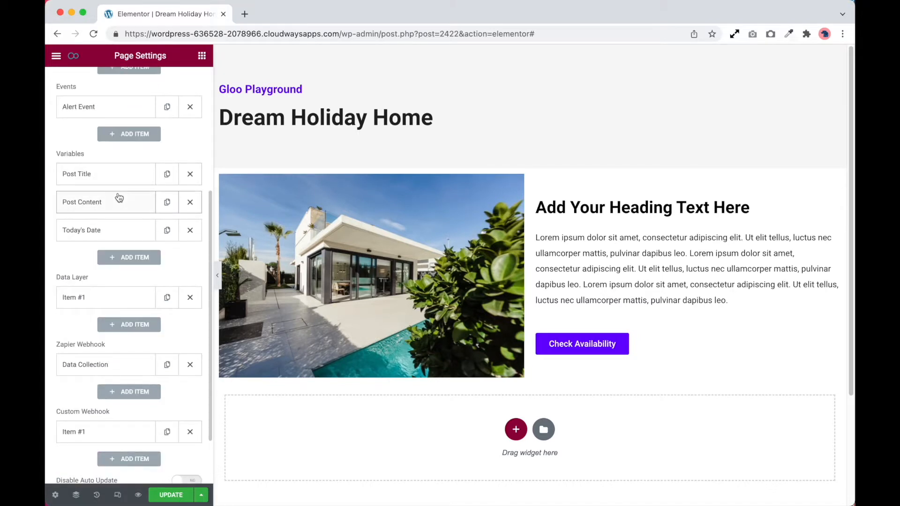
pyautogui.scroll(2, 117, 197)
pyautogui.scroll(5, 119, 196)
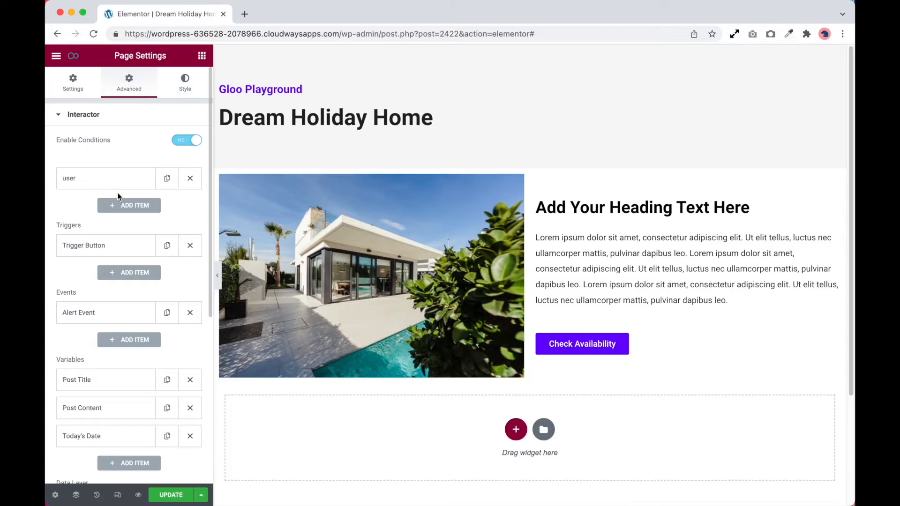
# Expand the user condition and examine the available firing condition types and conditions, keeping "Use trigger only if condition met" and "User logged in"
pyautogui.click(185, 140)
pyautogui.click(185, 141)
pyautogui.click(138, 180)
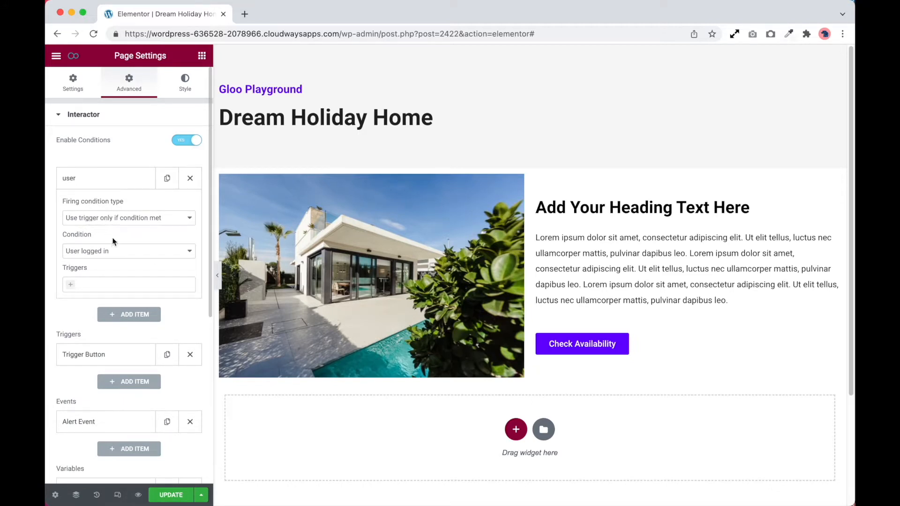
pyautogui.click(105, 219)
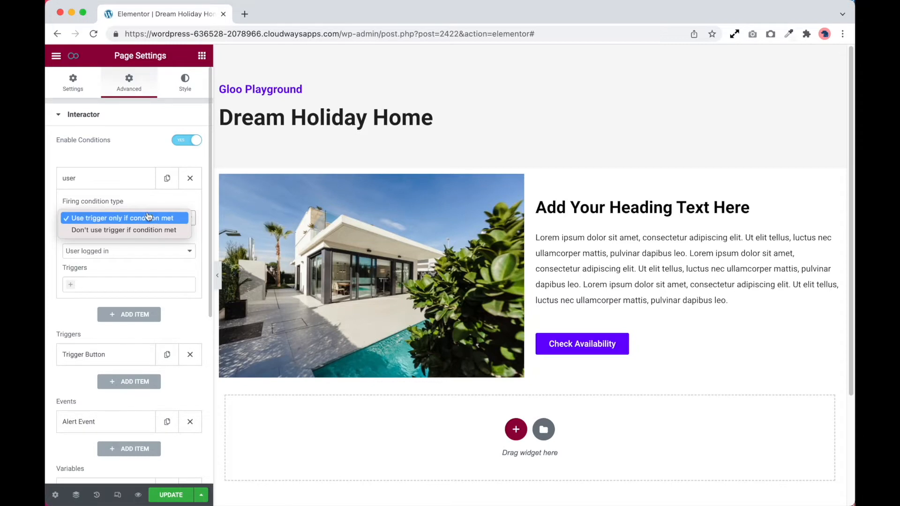
pyautogui.click(162, 209)
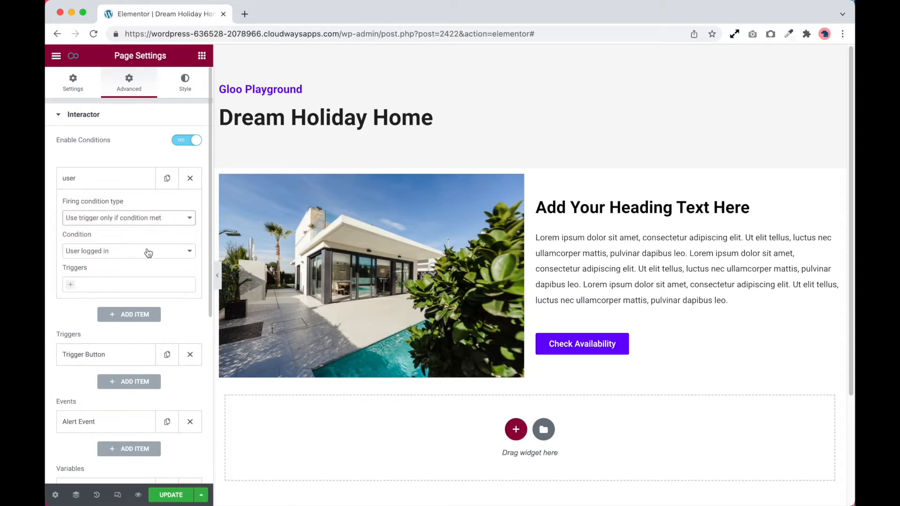
pyautogui.click(98, 253)
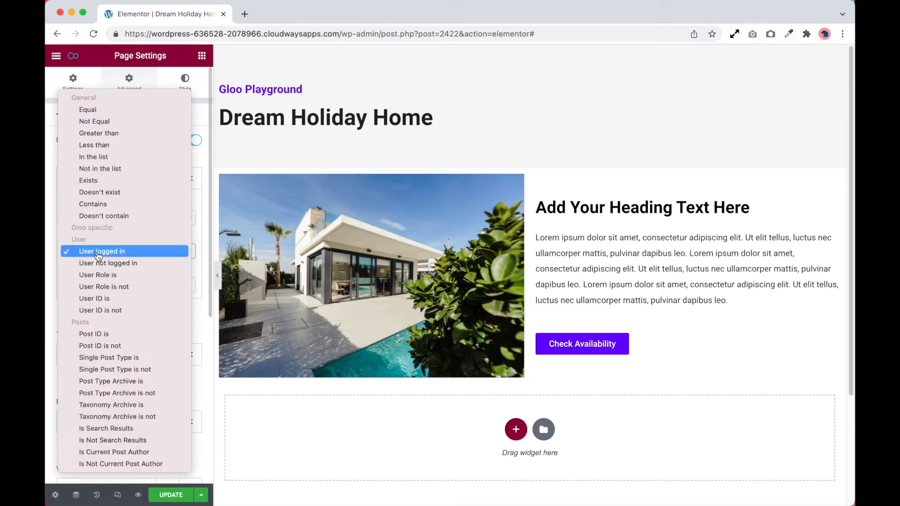
pyautogui.click(123, 251)
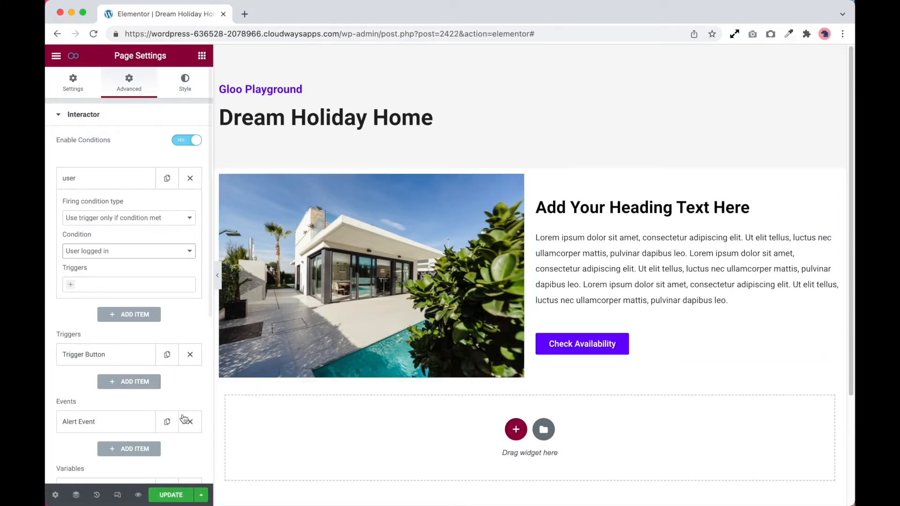
pyautogui.scroll(-5, 176, 412)
pyautogui.scroll(3, 166, 329)
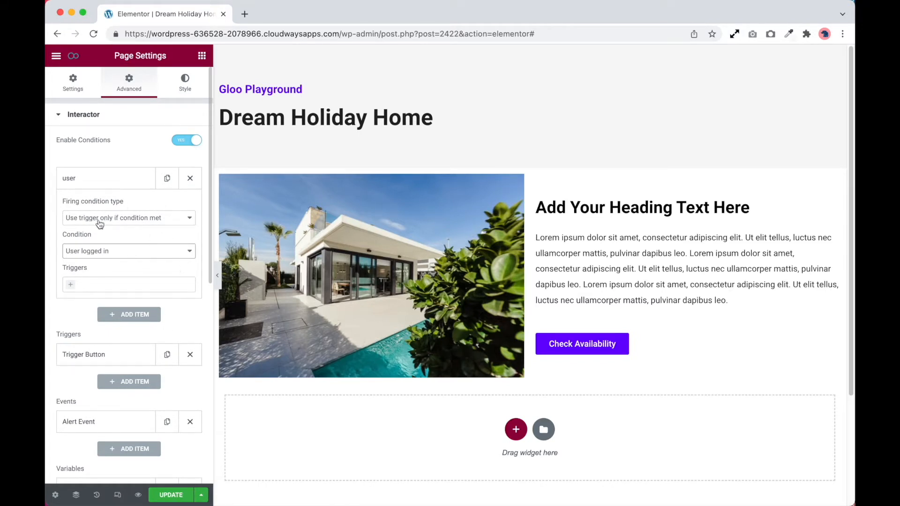
pyautogui.click(143, 252)
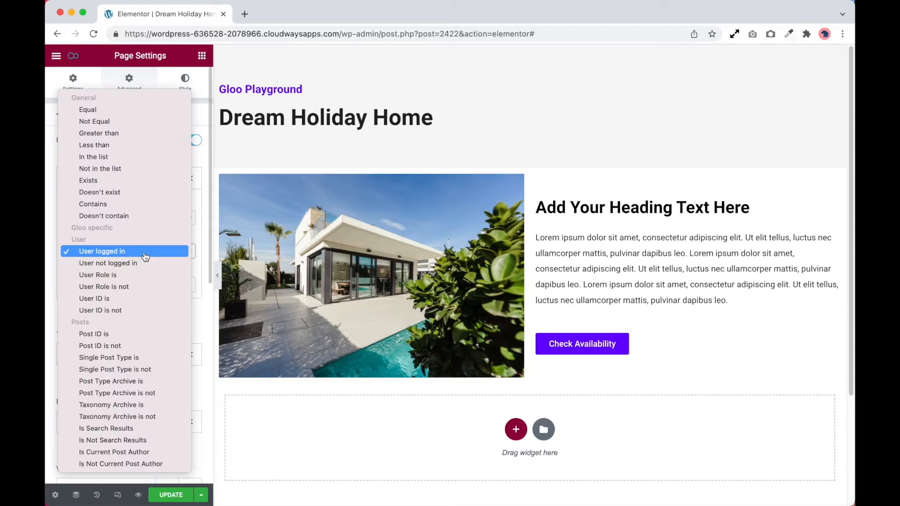
pyautogui.click(129, 252)
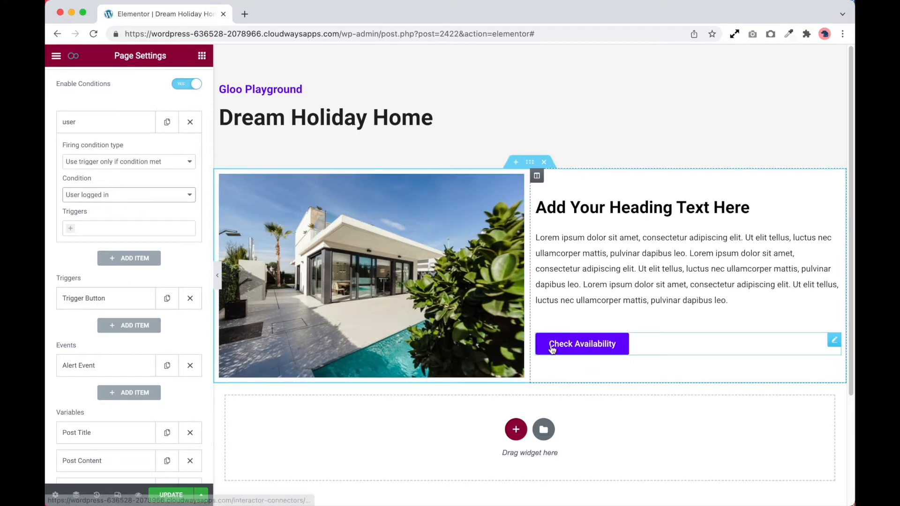
# Expand the Trigger Button item to show its settings and collapse the user condition
pyautogui.click(110, 298)
pyautogui.scroll(-3, 122, 294)
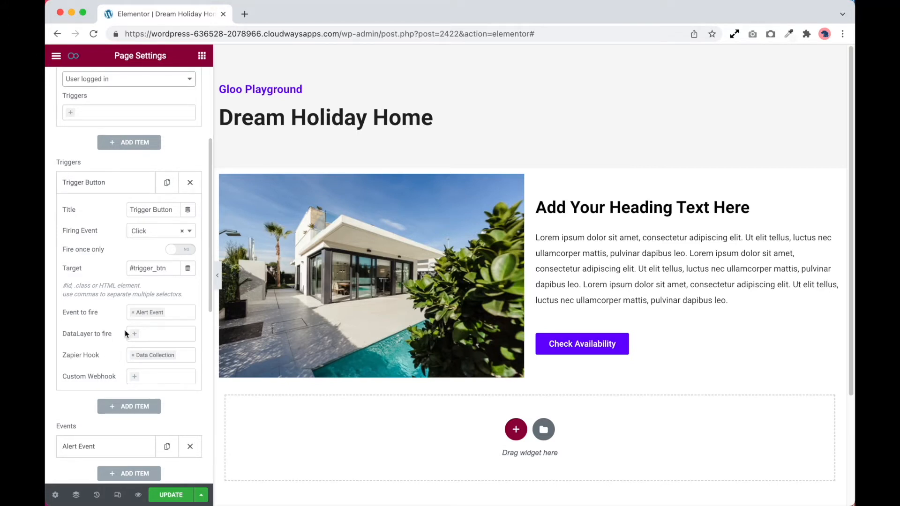
pyautogui.scroll(4, 125, 330)
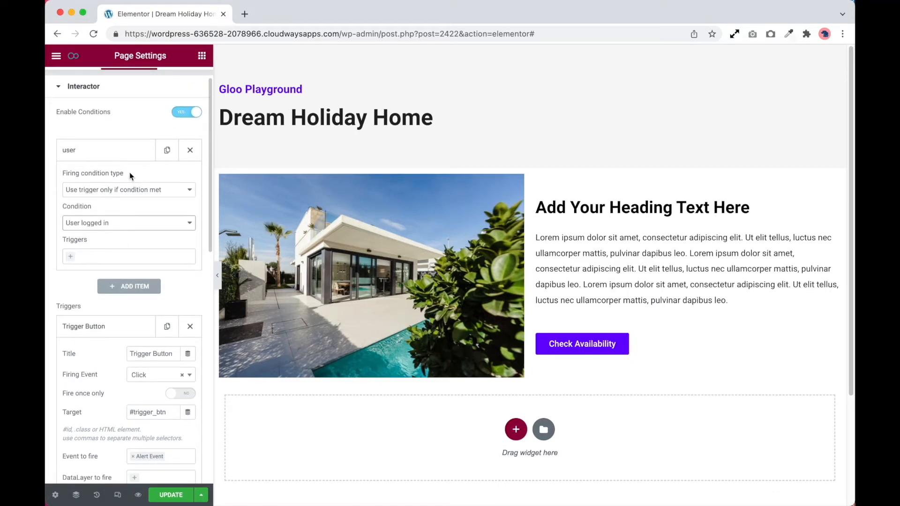
pyautogui.click(129, 151)
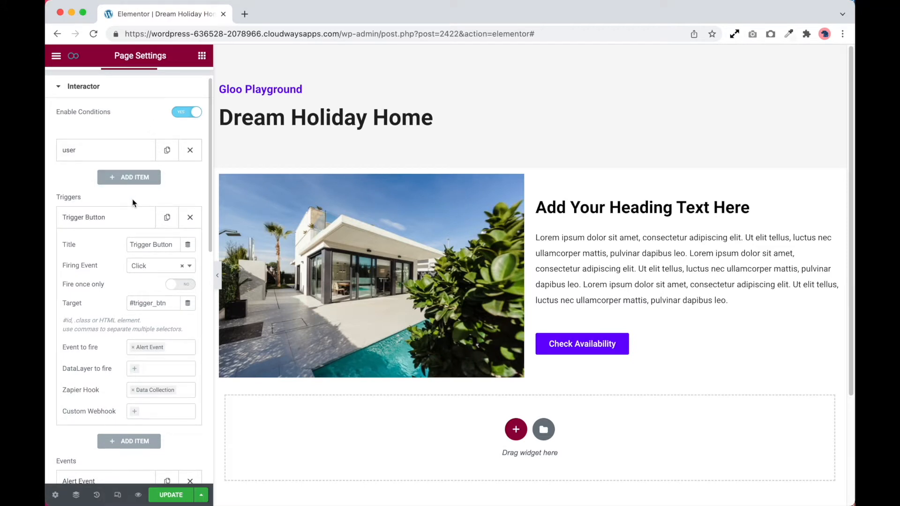
pyautogui.scroll(-2, 105, 225)
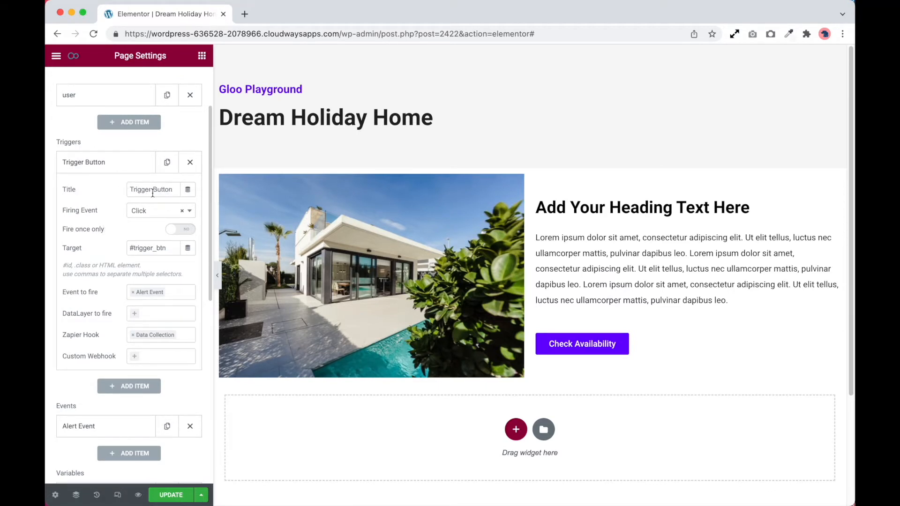
# Examine the firing events available for the Trigger Button and highlight its target selector, #trigger_btn
pyautogui.click(158, 215)
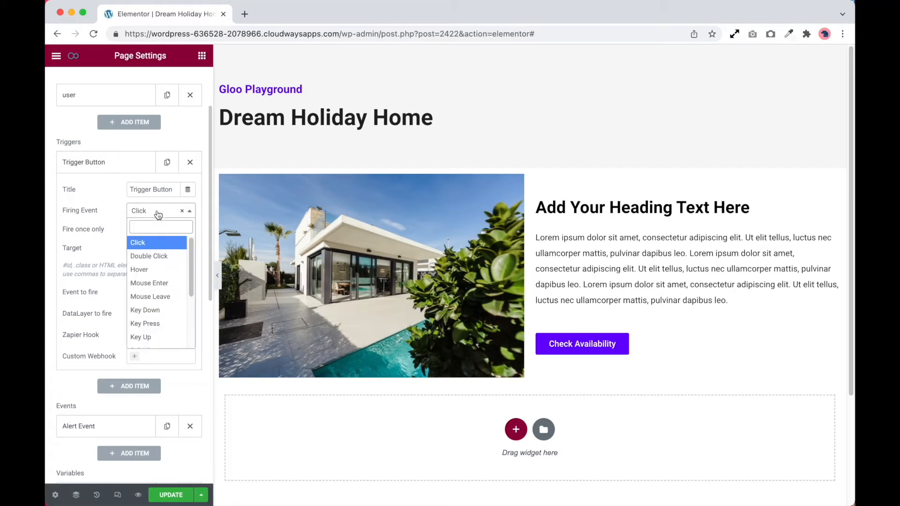
pyautogui.scroll(-3, 159, 282)
pyautogui.scroll(3, 159, 282)
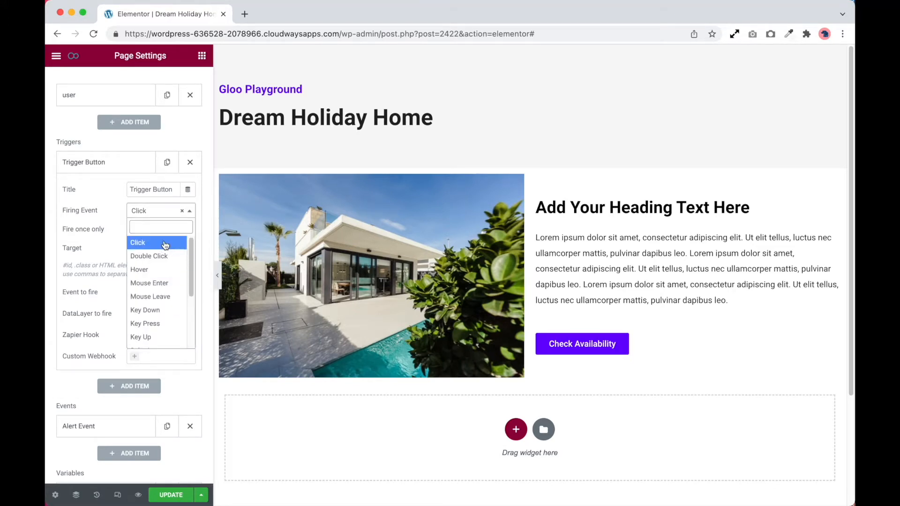
pyautogui.scroll(-1, 159, 314)
pyautogui.scroll(-4, 159, 318)
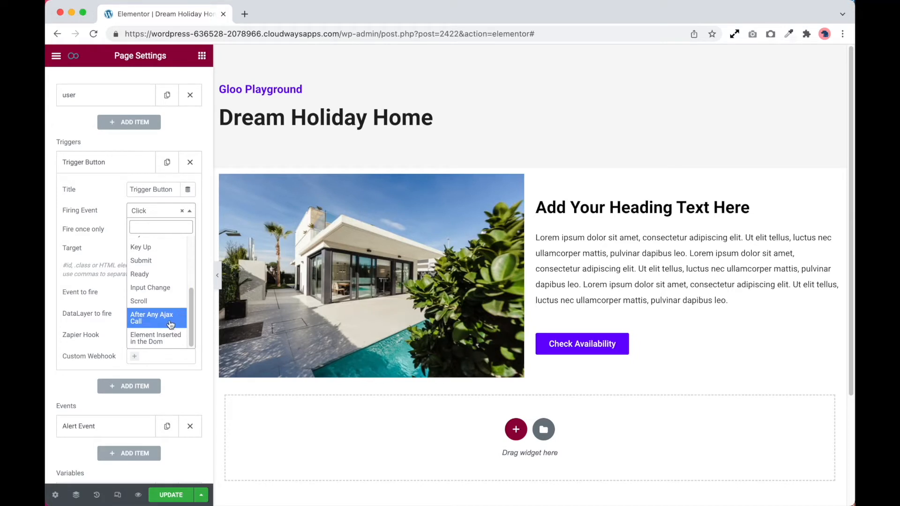
pyautogui.scroll(5, 150, 256)
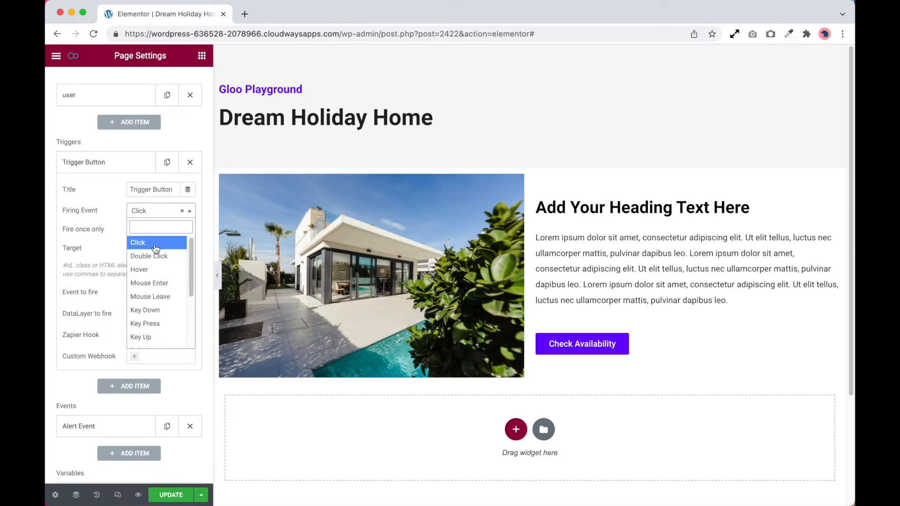
pyautogui.click(101, 243)
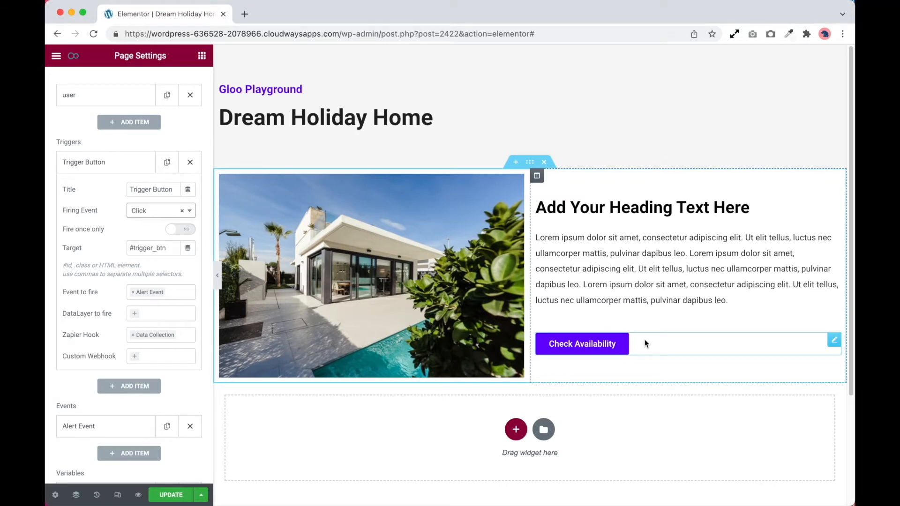
pyautogui.moveTo(130, 248); pyautogui.dragTo(167, 250)
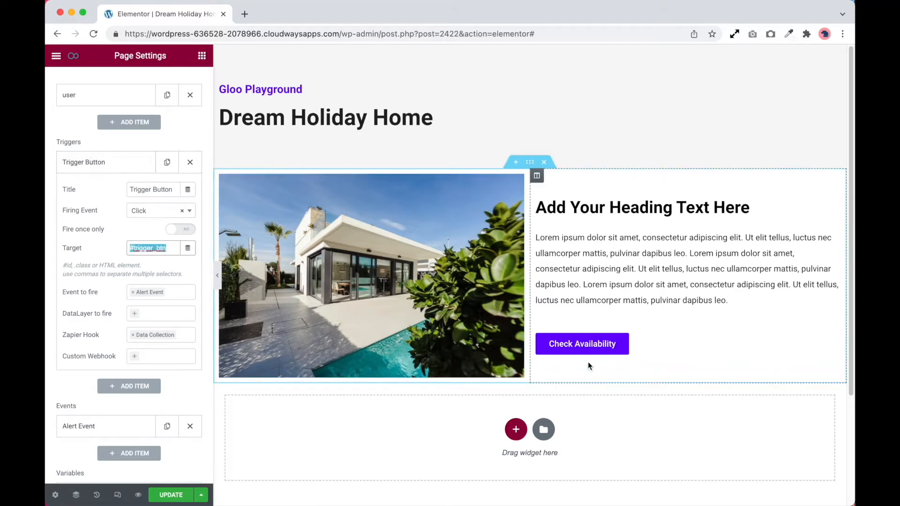
# Expand the Alert Event item in the Events section to show its settings
pyautogui.scroll(-2, 94, 278)
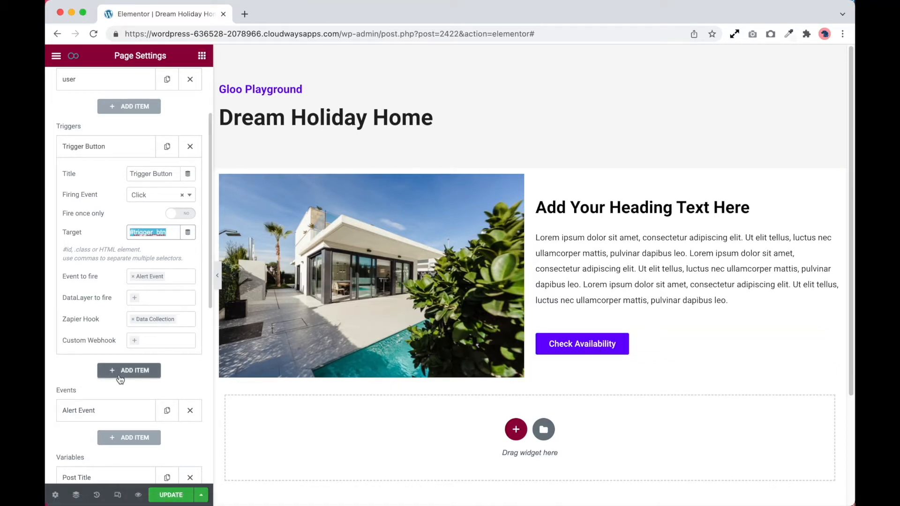
pyautogui.scroll(-2, 120, 375)
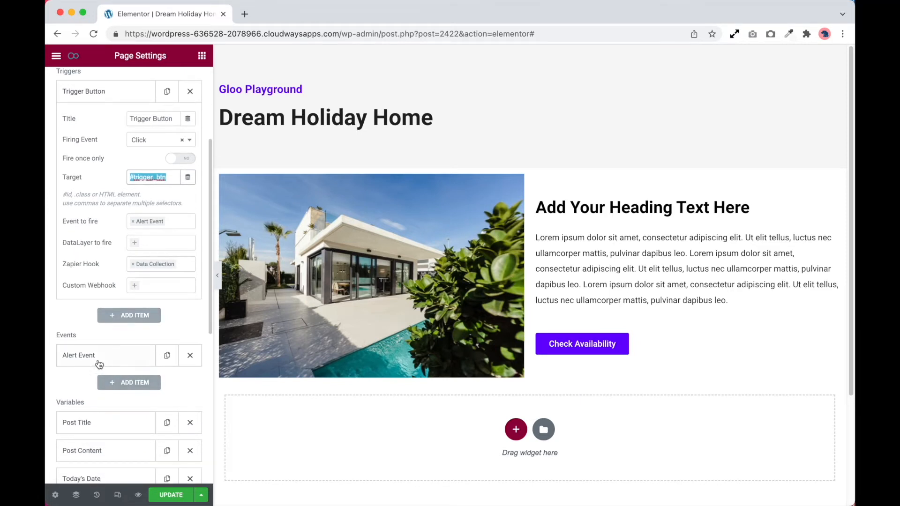
pyautogui.click(99, 359)
pyautogui.scroll(-5, 99, 360)
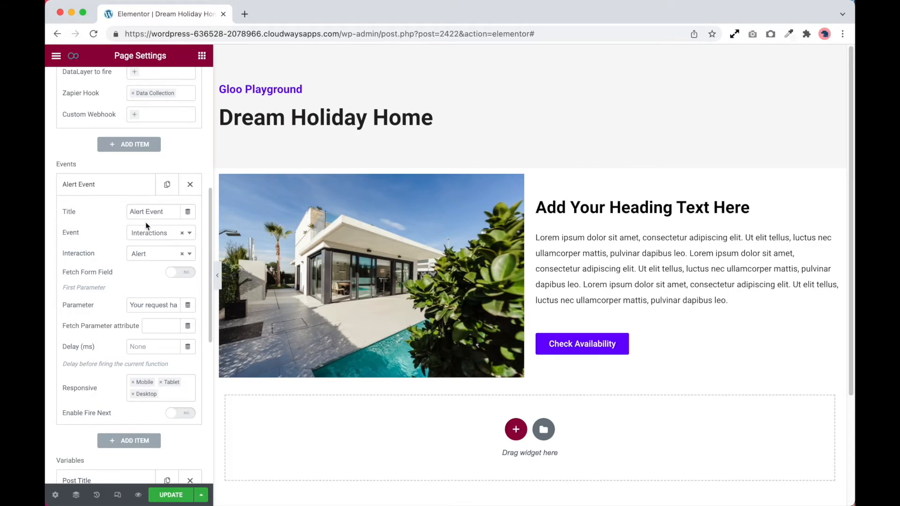
# Preview the Animations choices for the Alert Event and restore its event type to Interactions
pyautogui.click(155, 235)
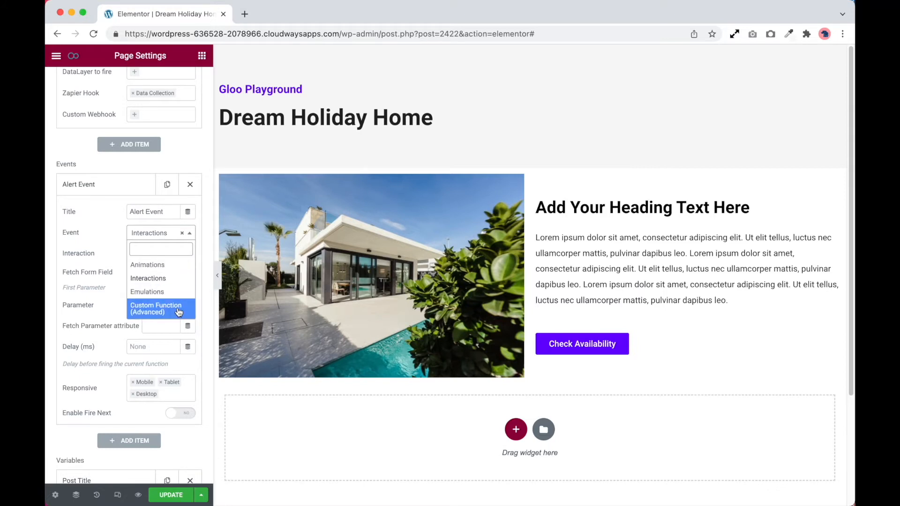
pyautogui.click(173, 266)
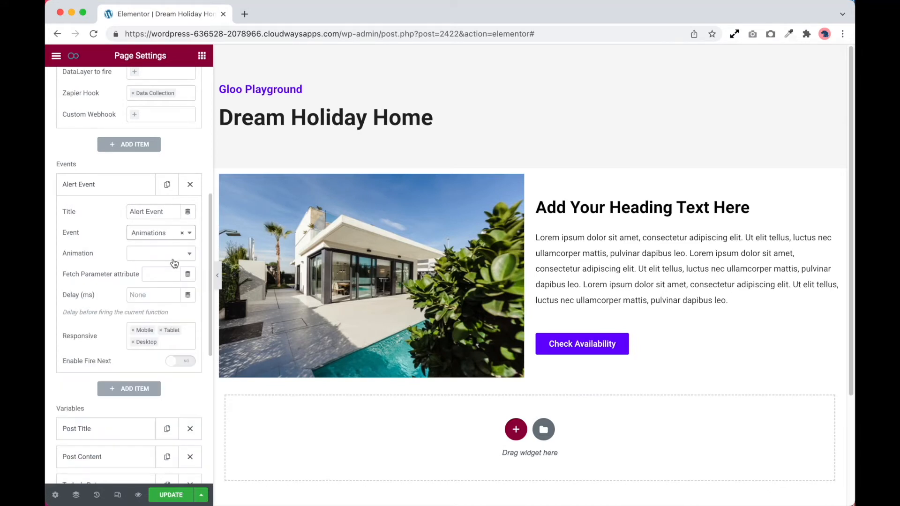
pyautogui.click(162, 253)
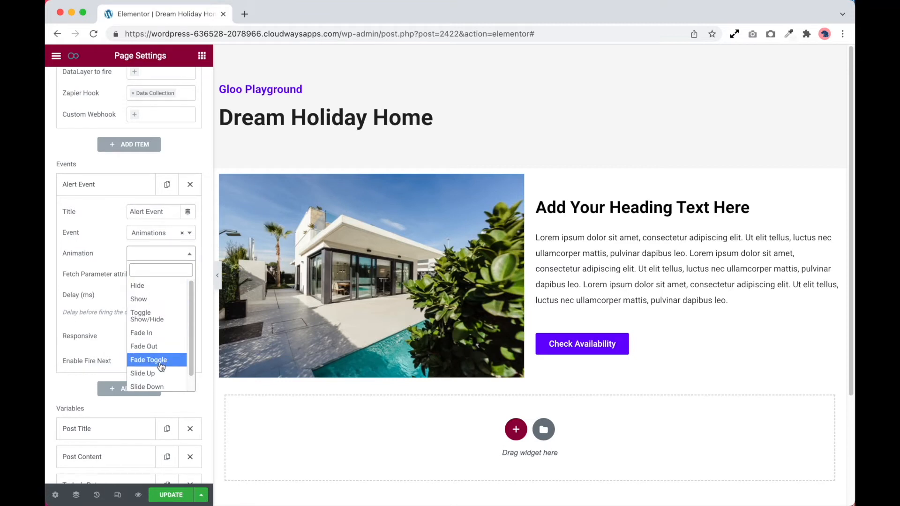
pyautogui.click(118, 261)
pyautogui.click(146, 235)
pyautogui.click(147, 277)
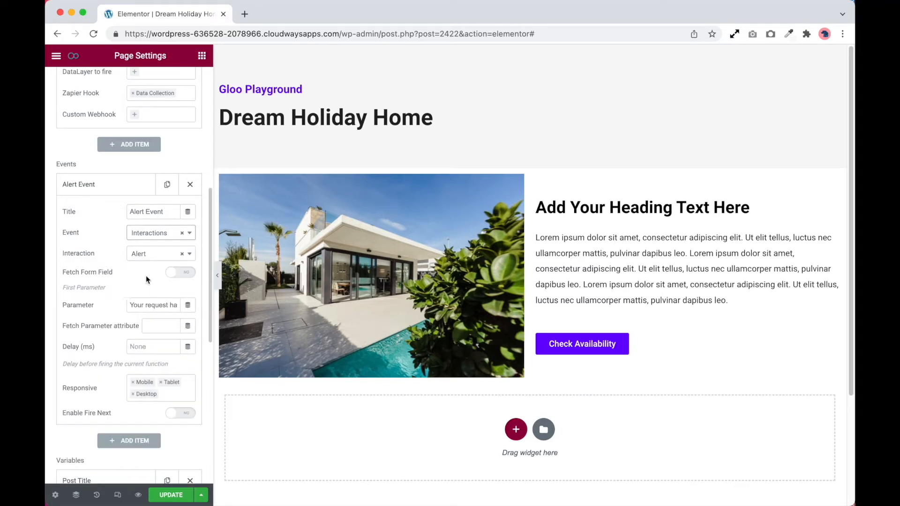
# Look through the interactions available for the Alert Event, keeping Alert selected
pyautogui.click(142, 256)
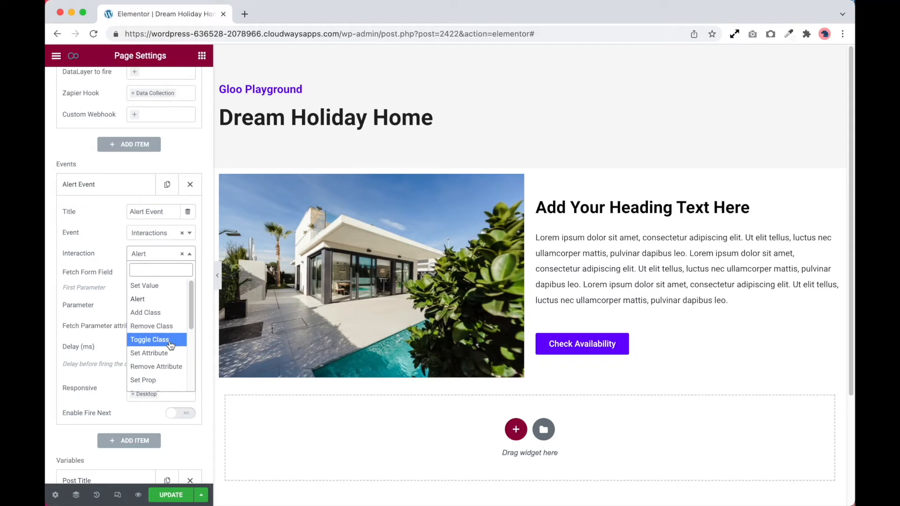
pyautogui.scroll(-5, 168, 346)
pyautogui.scroll(3, 168, 346)
pyautogui.click(115, 286)
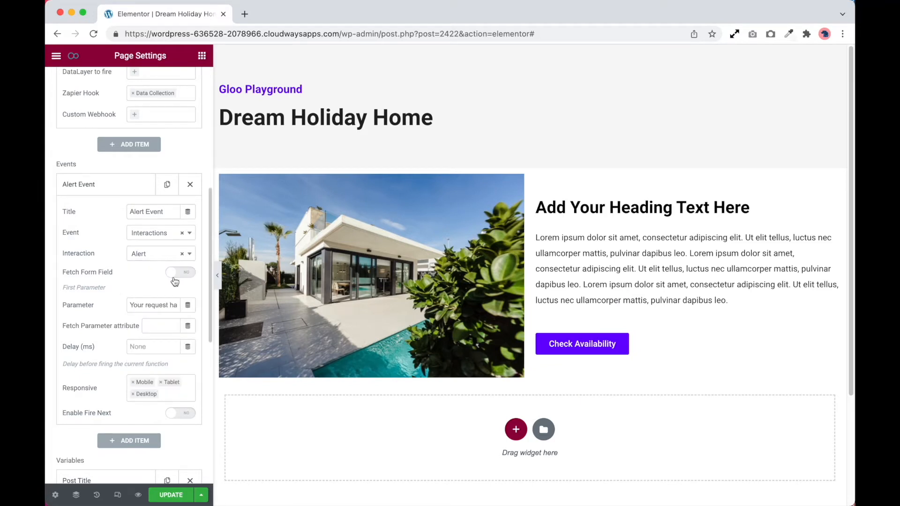
# Enable Fetch Form Field on the Alert Event to view its parameter settings, and disable it again
pyautogui.click(181, 272)
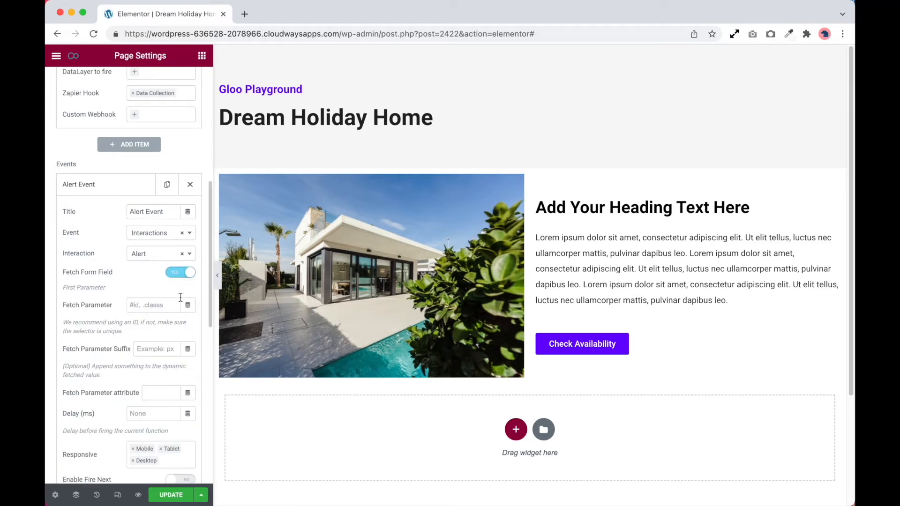
pyautogui.scroll(-3, 159, 340)
pyautogui.scroll(3, 159, 321)
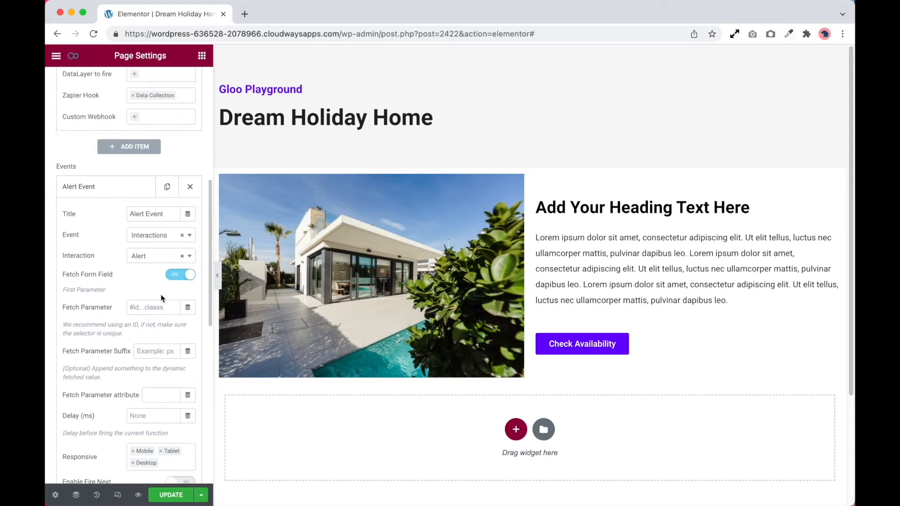
pyautogui.scroll(-2, 161, 301)
pyautogui.click(180, 245)
pyautogui.scroll(1, 133, 278)
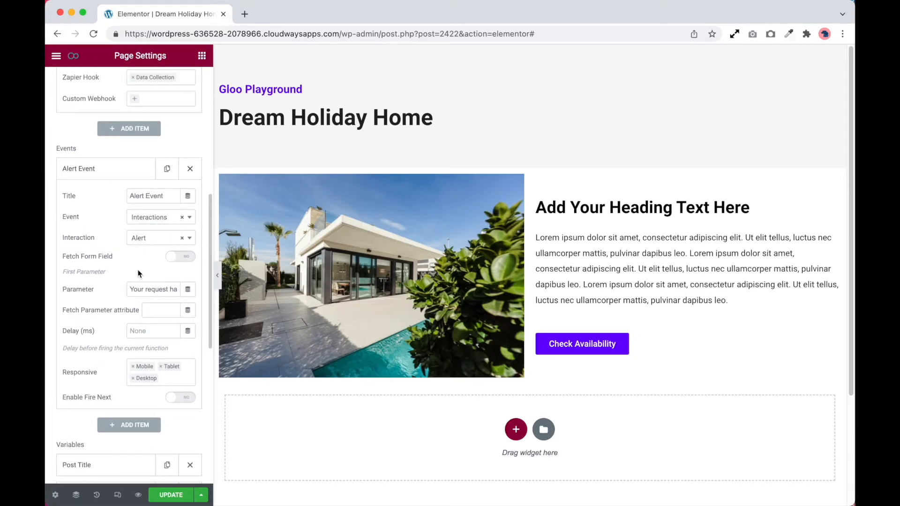
# Review the Alert Event's Parameter text and look through the dynamic tags available for it
pyautogui.scroll(-1, 138, 260)
pyautogui.moveTo(132, 290); pyautogui.dragTo(165, 288)
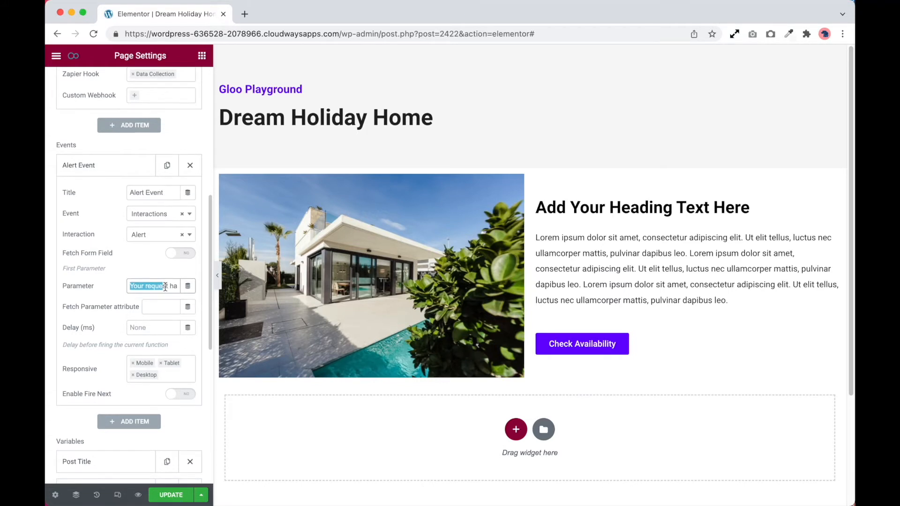
pyautogui.click(167, 286)
pyautogui.scroll(1, 187, 199)
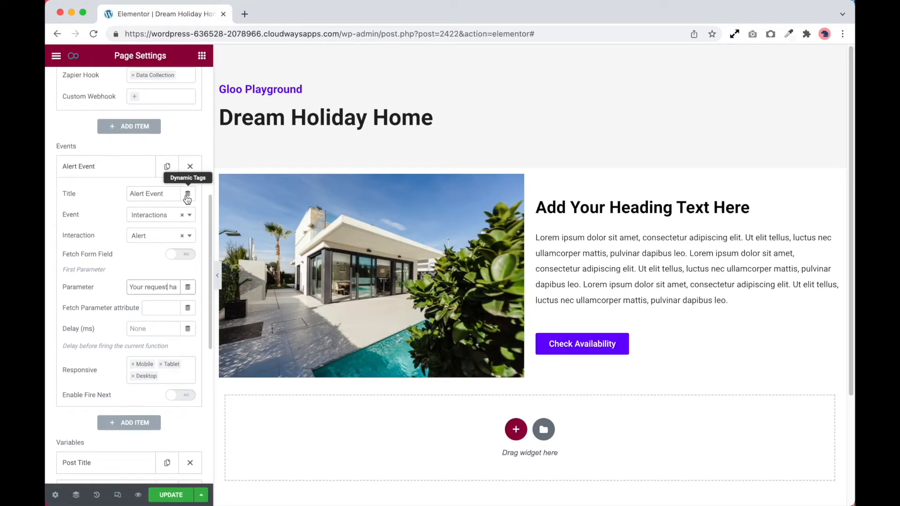
pyautogui.scroll(1, 187, 199)
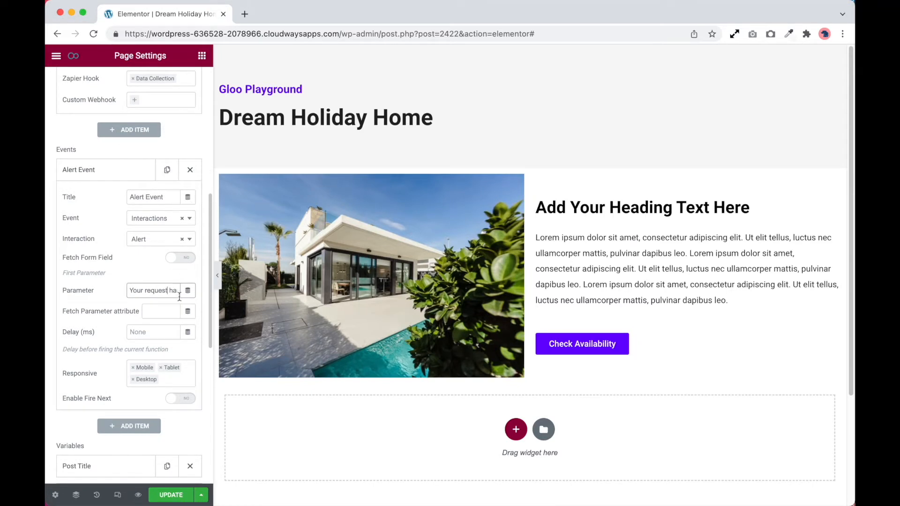
pyautogui.scroll(-1, 185, 291)
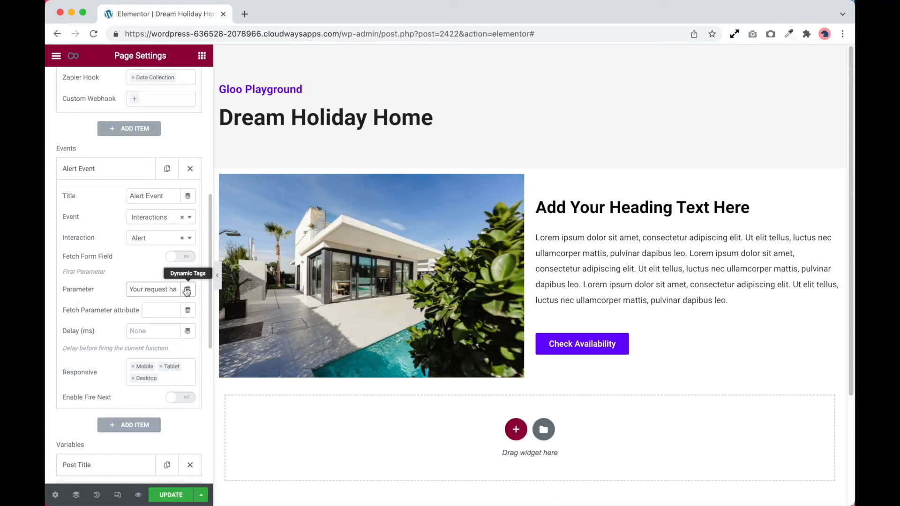
pyautogui.scroll(-1, 187, 292)
pyautogui.click(187, 289)
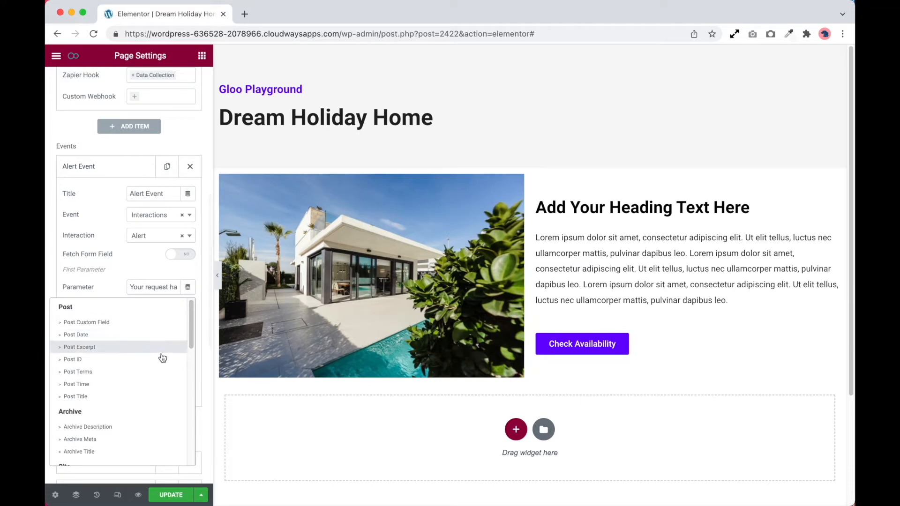
pyautogui.scroll(-10, 160, 359)
pyautogui.scroll(10, 155, 361)
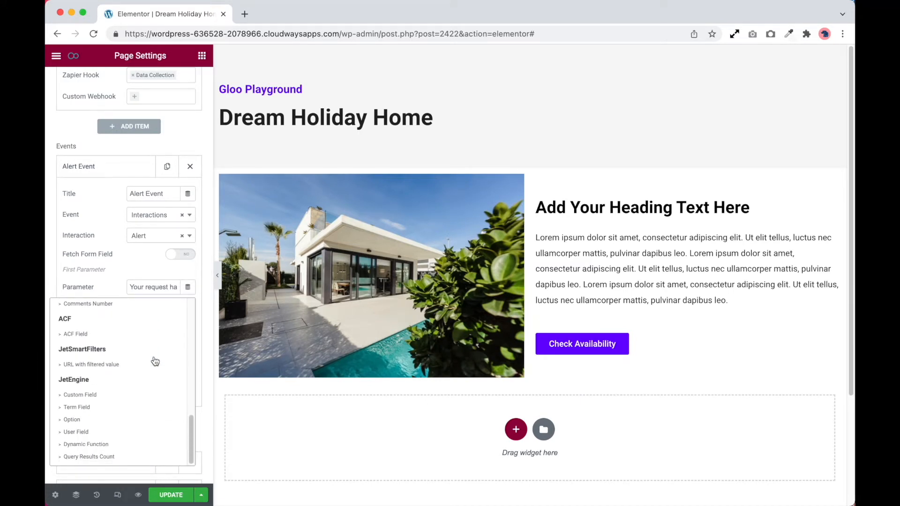
pyautogui.click(114, 286)
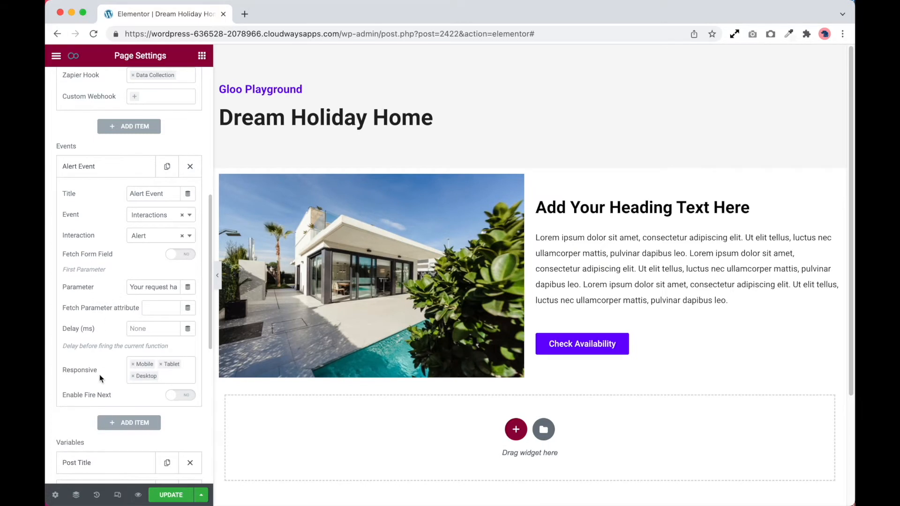
# Enable Fire Next on the Alert Event to view the events it can fire, and disable it again
pyautogui.scroll(-2, 100, 375)
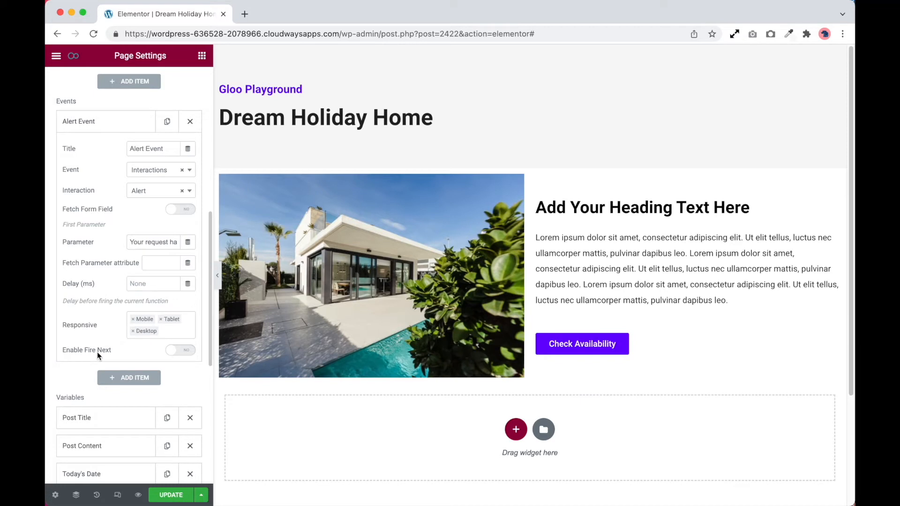
pyautogui.click(177, 352)
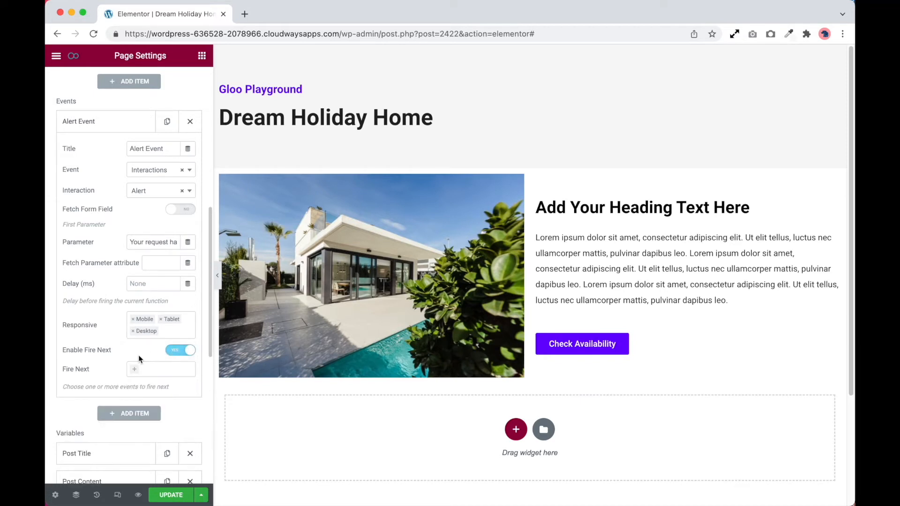
pyautogui.scroll(-1, 140, 337)
pyautogui.click(135, 325)
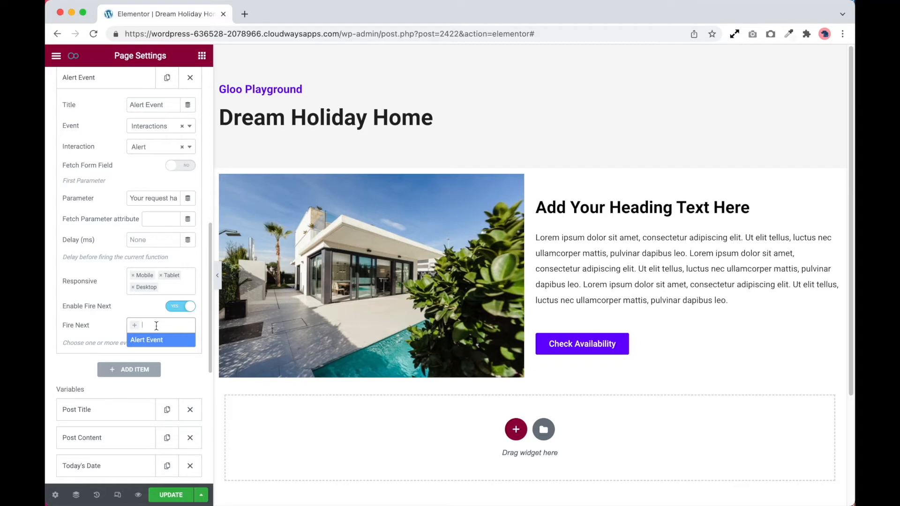
pyautogui.click(174, 306)
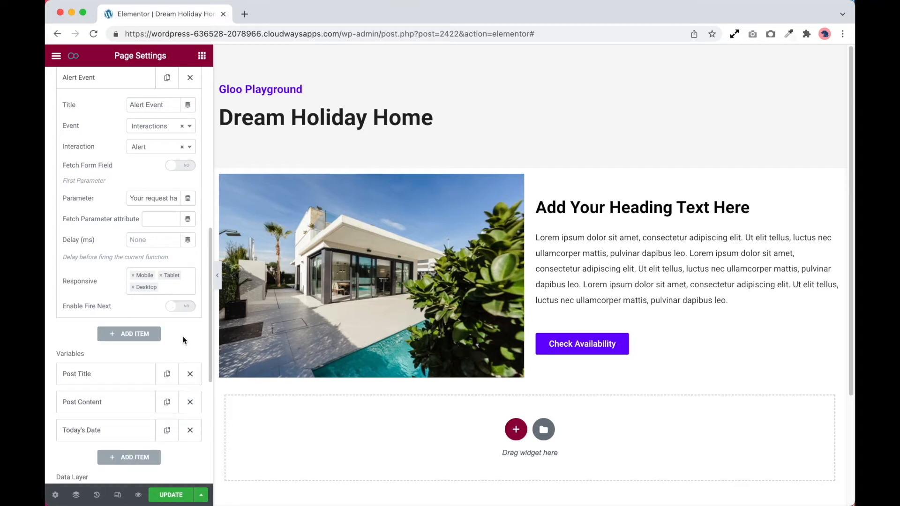
# Expand the Post Title variable, clear its value and assign the Post Title dynamic tag to it again
pyautogui.scroll(-5, 174, 339)
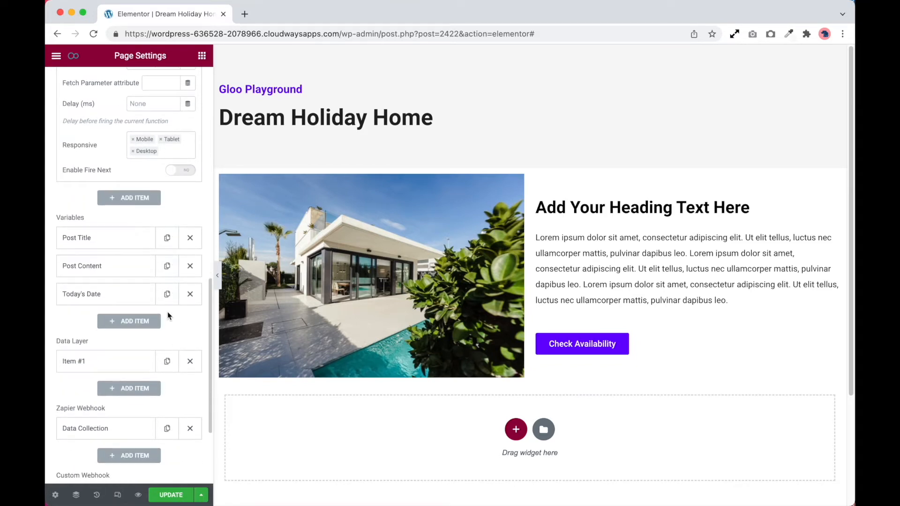
pyautogui.click(135, 245)
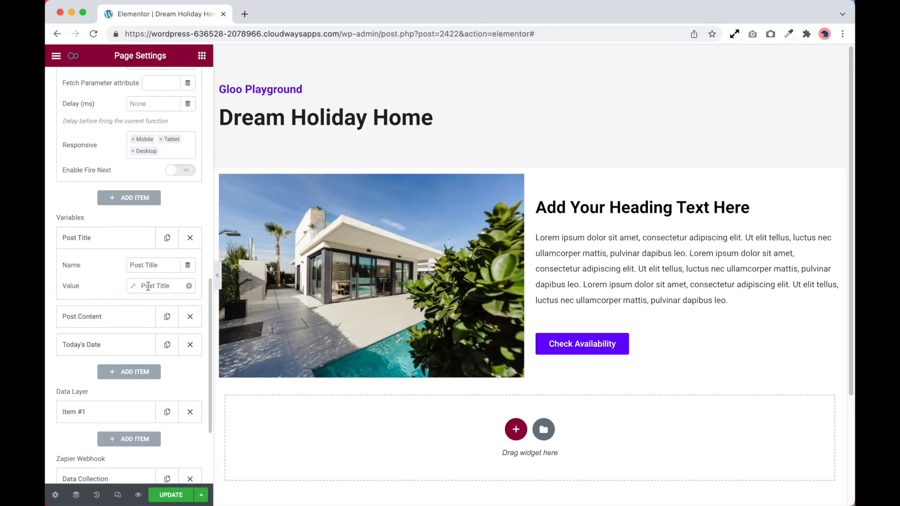
pyautogui.click(147, 285)
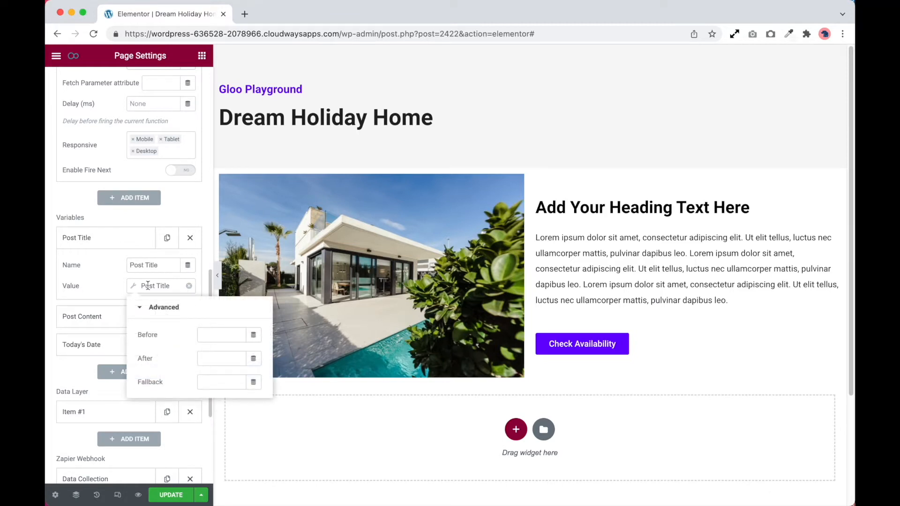
pyautogui.click(182, 287)
pyautogui.click(189, 285)
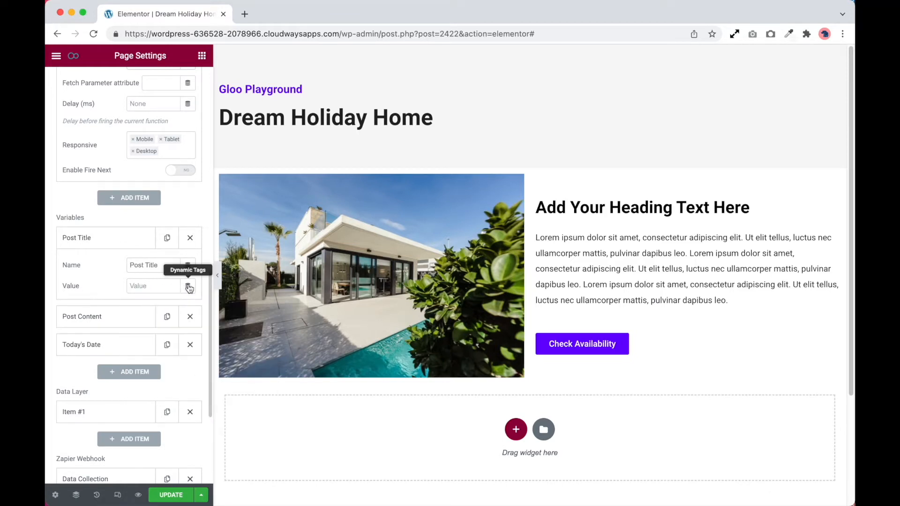
pyautogui.click(188, 287)
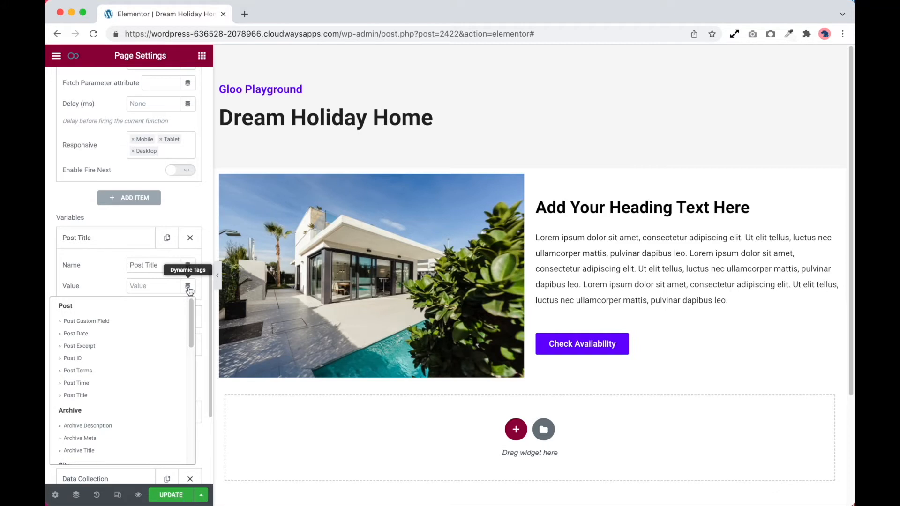
pyautogui.click(77, 396)
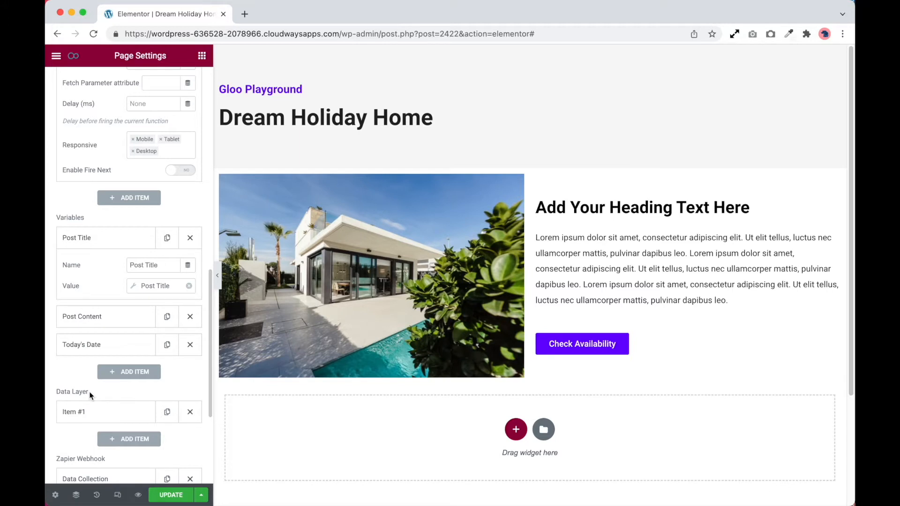
# Expand the Post Content and Today's Date variables in turn to view their names and values
pyautogui.click(125, 317)
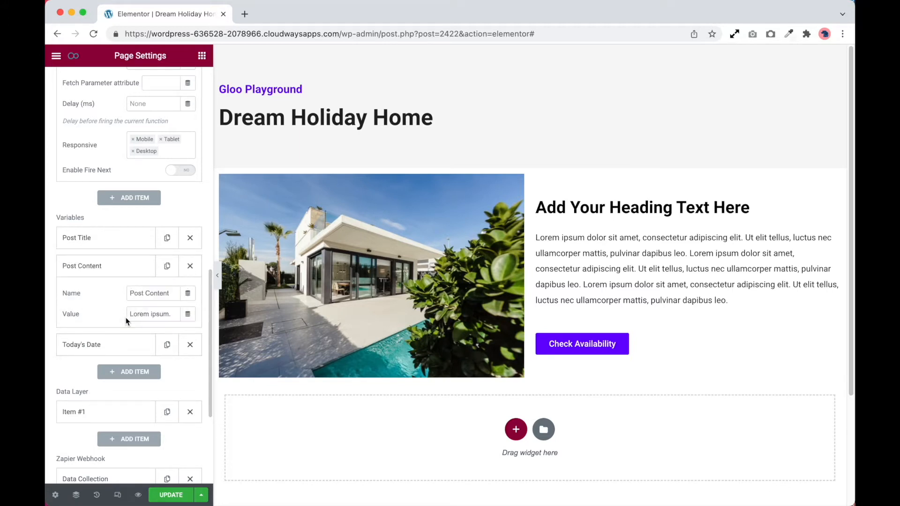
pyautogui.click(124, 346)
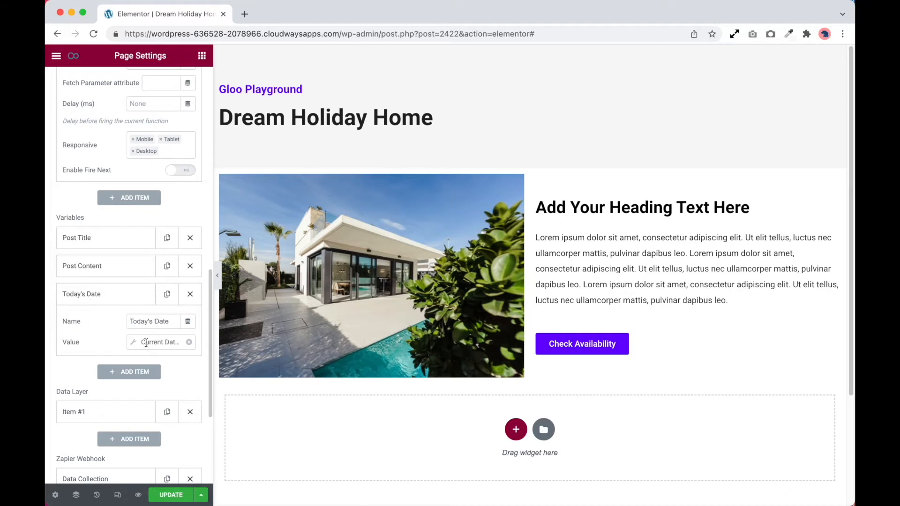
pyautogui.click(157, 343)
pyautogui.click(131, 345)
# Expand the Custom Webhook item and examine its URL dynamic tags and its request methods, keeping Post
pyautogui.scroll(-3, 104, 342)
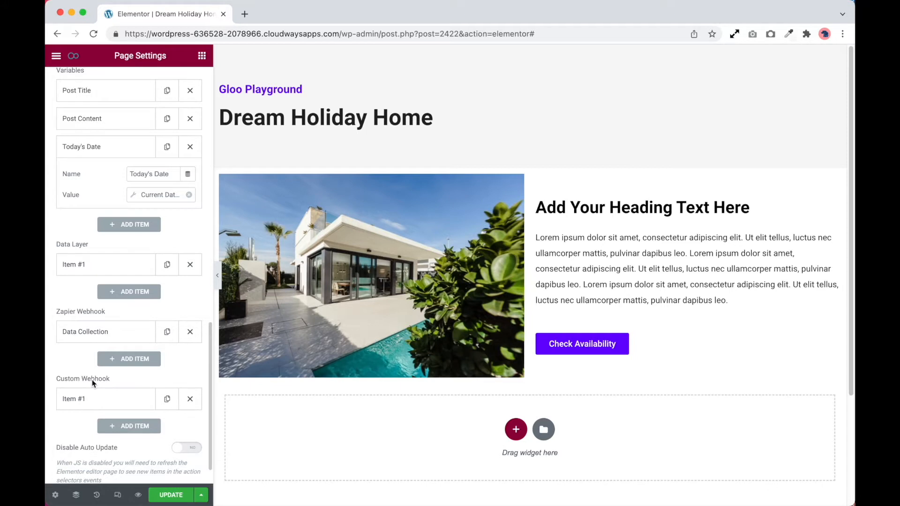
pyautogui.scroll(-1, 93, 383)
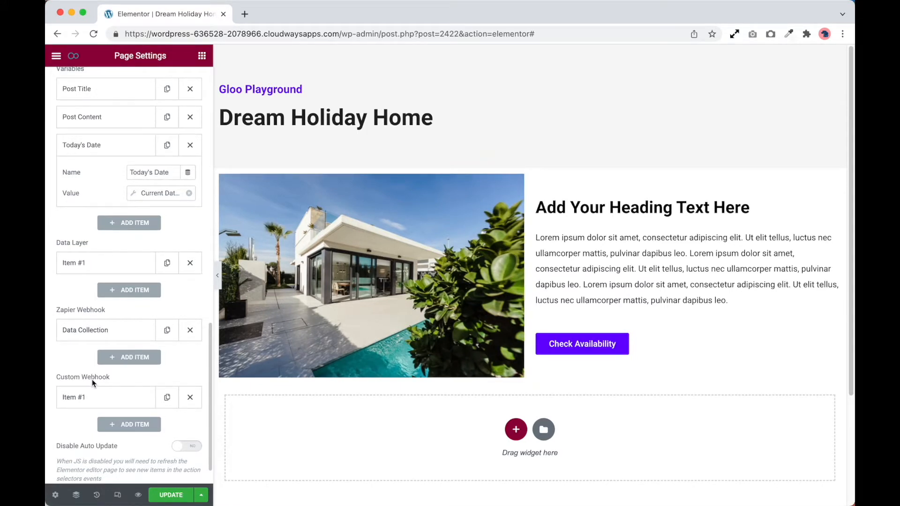
pyautogui.click(101, 402)
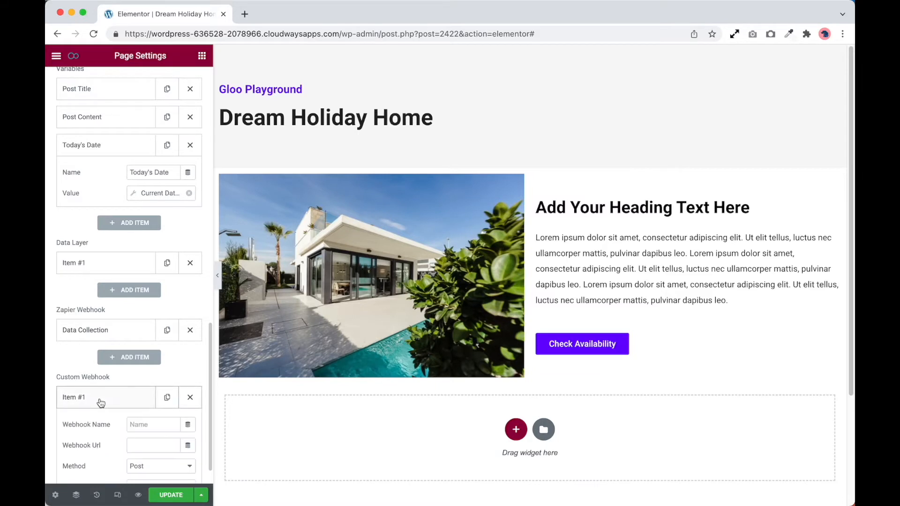
pyautogui.scroll(-4, 100, 402)
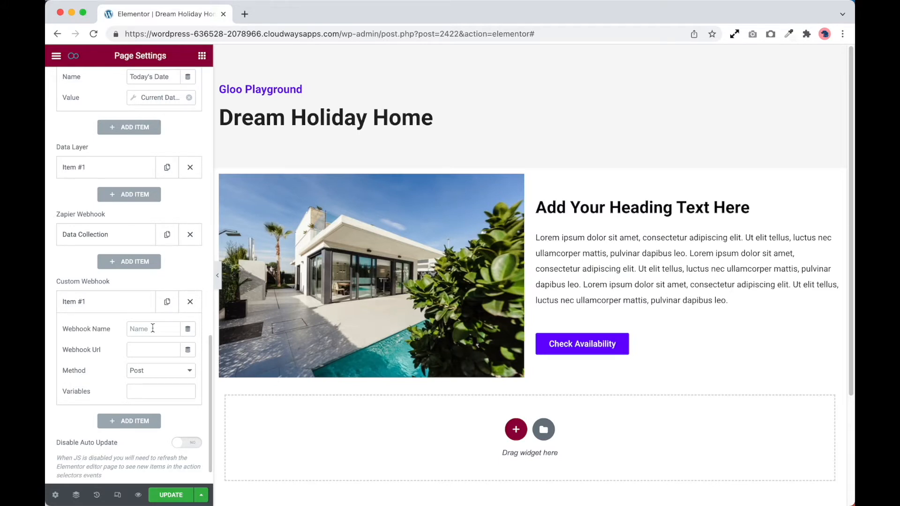
pyautogui.click(157, 353)
pyautogui.click(188, 352)
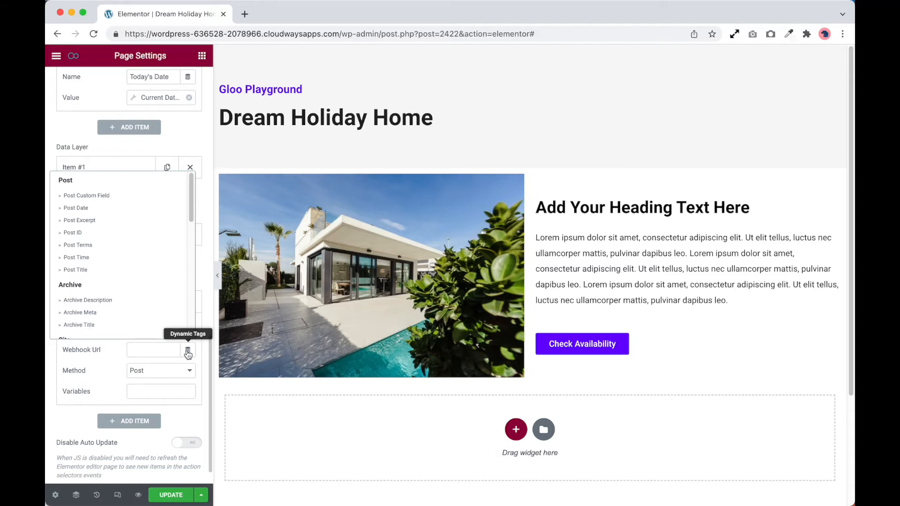
pyautogui.click(155, 373)
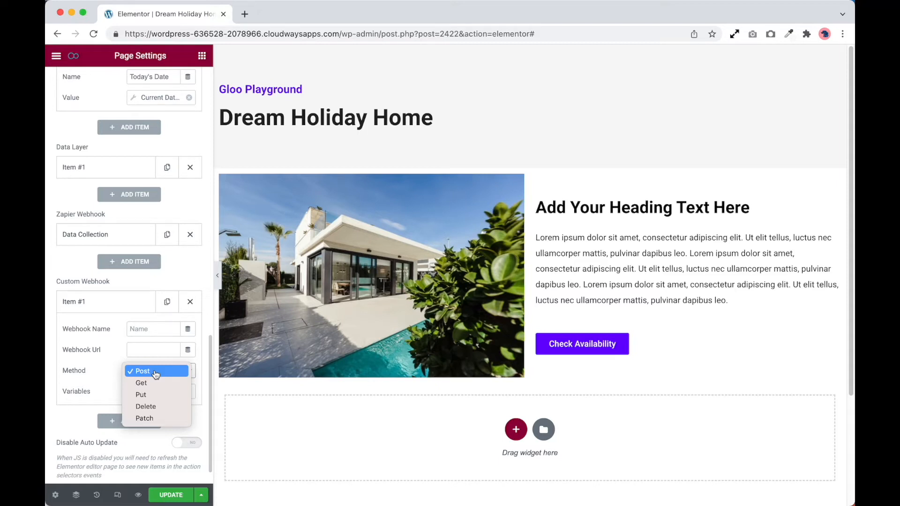
pyautogui.click(92, 386)
# Add the variables Post Title, Post Content and Today's Date to the Custom Webhook item
pyautogui.click(150, 391)
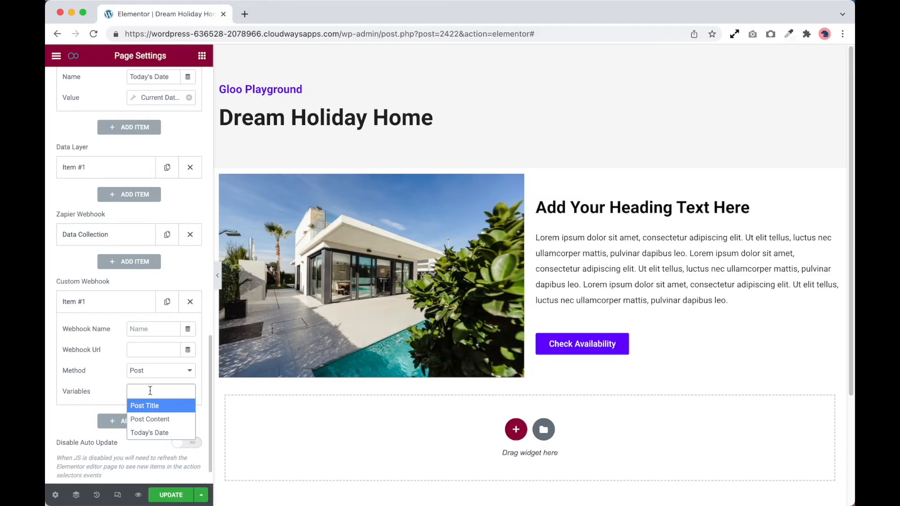
pyautogui.click(151, 405)
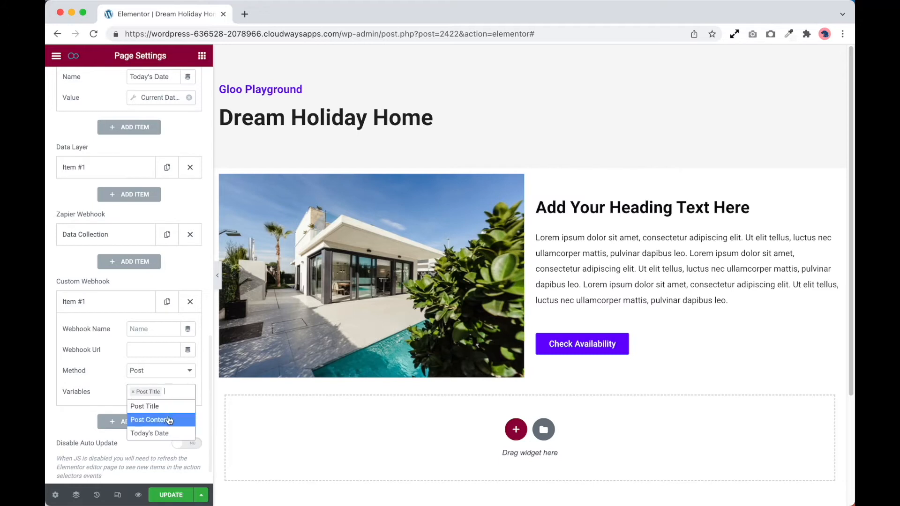
pyautogui.click(169, 420)
pyautogui.click(176, 403)
pyautogui.click(156, 445)
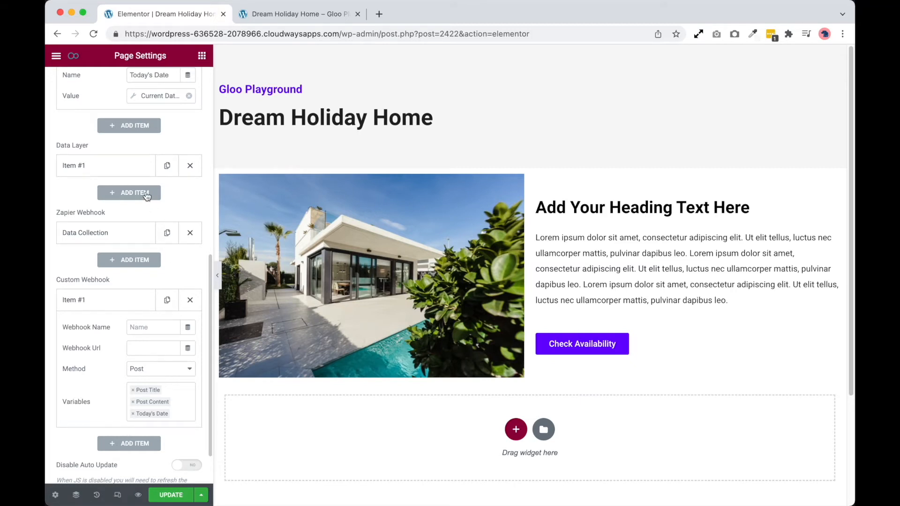
# Title the existing Data Layer item "DataLayer Test" and add the Post Title variable to it
pyautogui.click(127, 174)
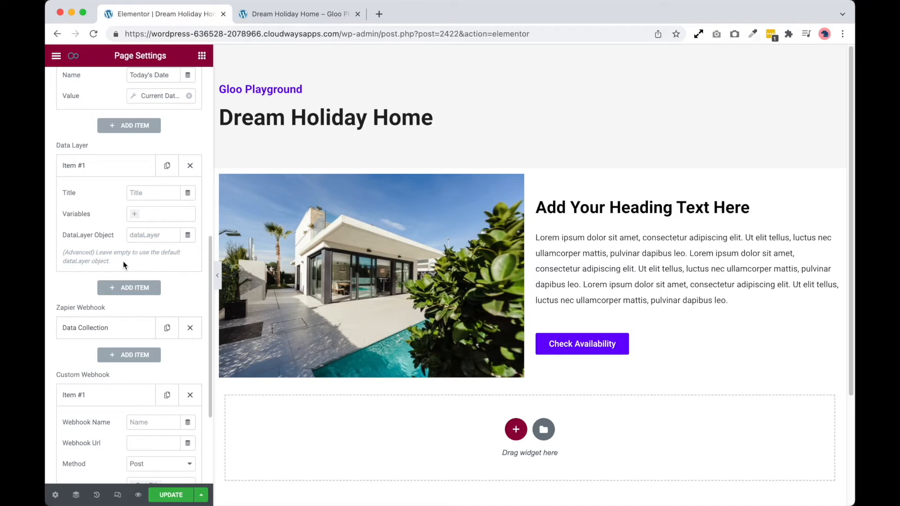
pyautogui.click(152, 240)
pyautogui.click(151, 193)
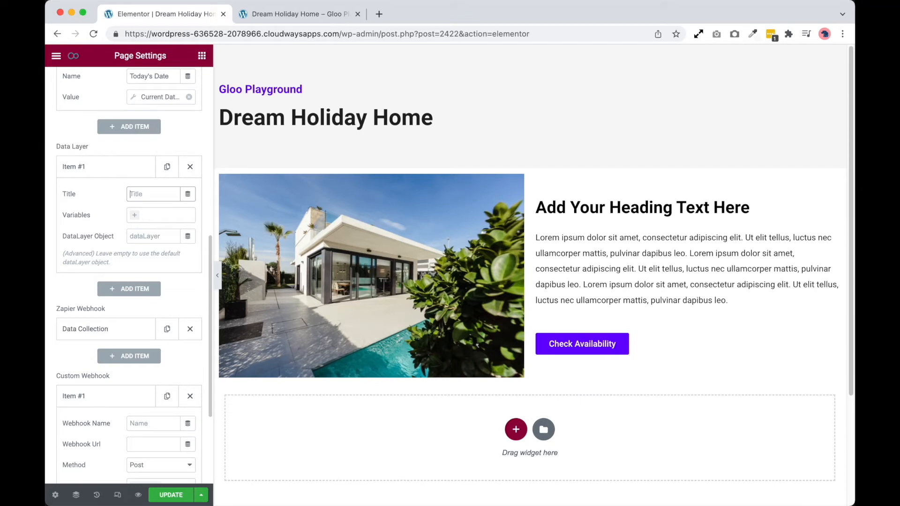
pyautogui.write('DataLayer Test')
pyautogui.click(161, 215)
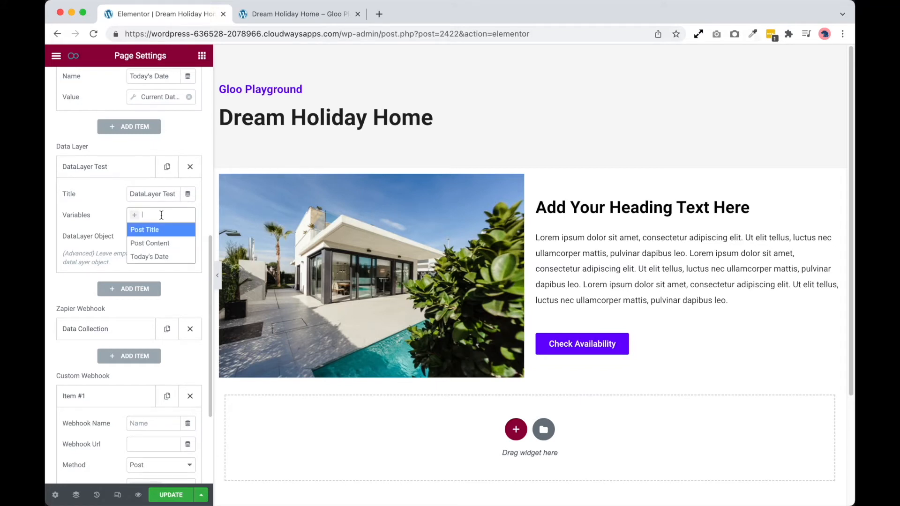
pyautogui.click(163, 230)
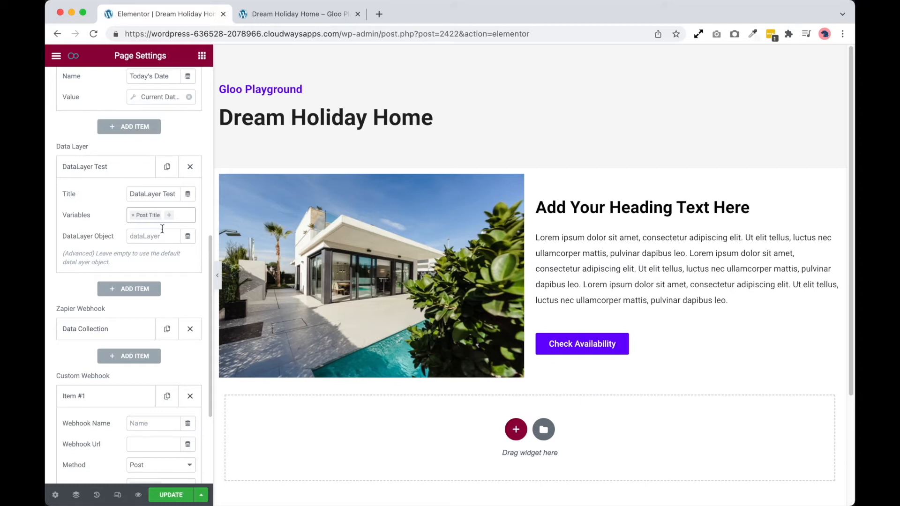
# Add a second trigger item below Trigger Button in the Triggers section
pyautogui.scroll(10, 162, 232)
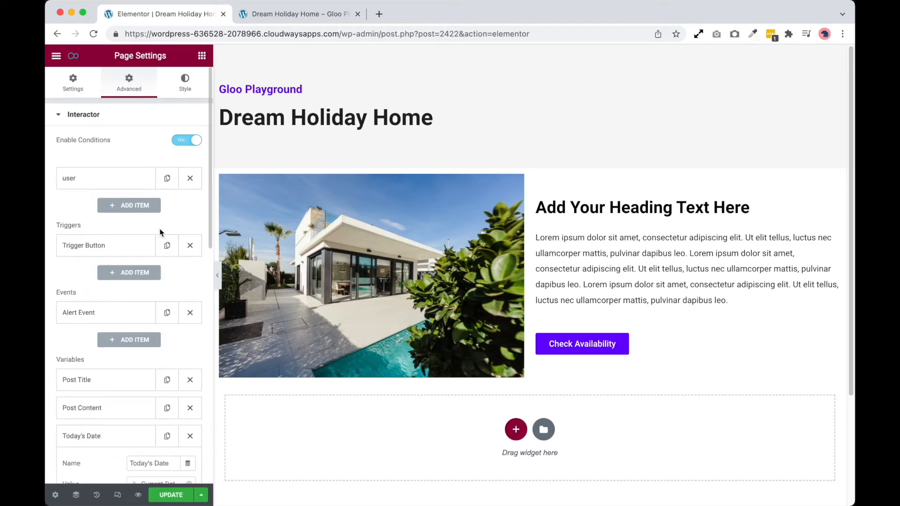
pyautogui.click(131, 274)
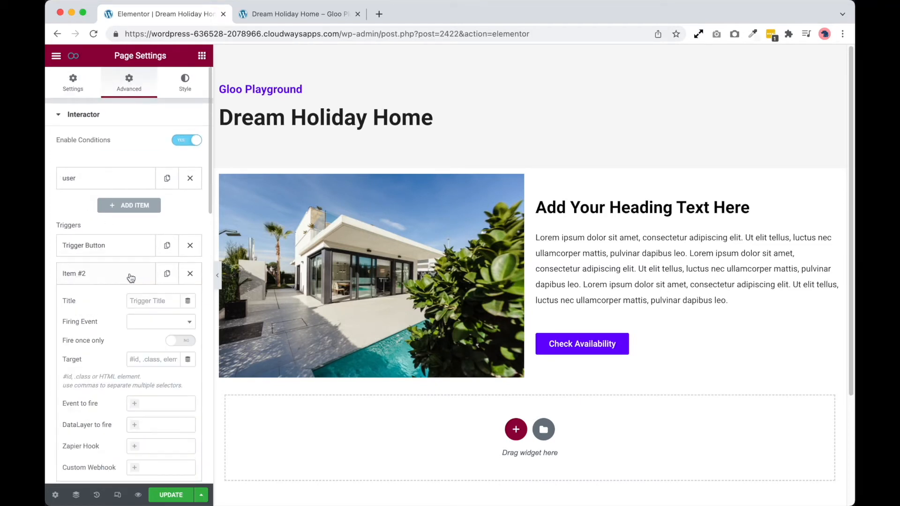
pyautogui.scroll(-1, 131, 276)
pyautogui.scroll(-1, 131, 277)
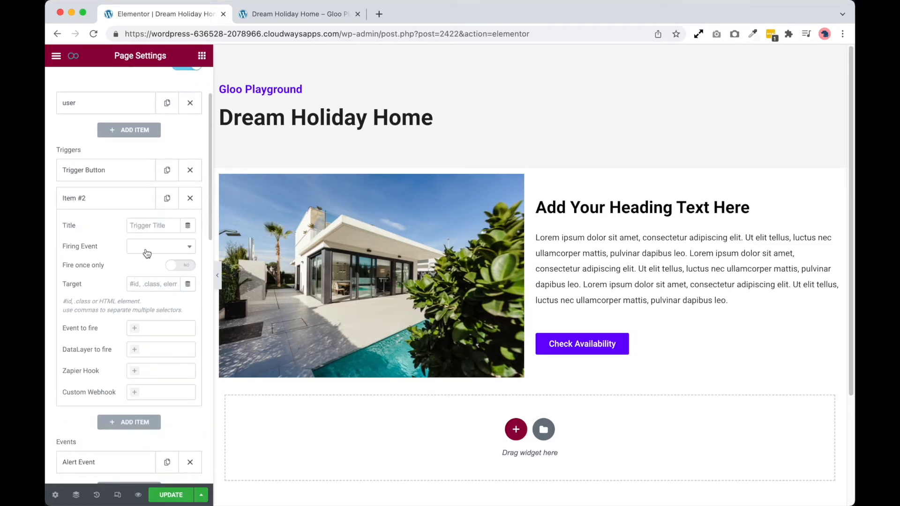
# Set the new trigger item's firing event to Ready and title it "DataLayer Test Trigger"
pyautogui.click(149, 253)
pyautogui.scroll(-2, 159, 346)
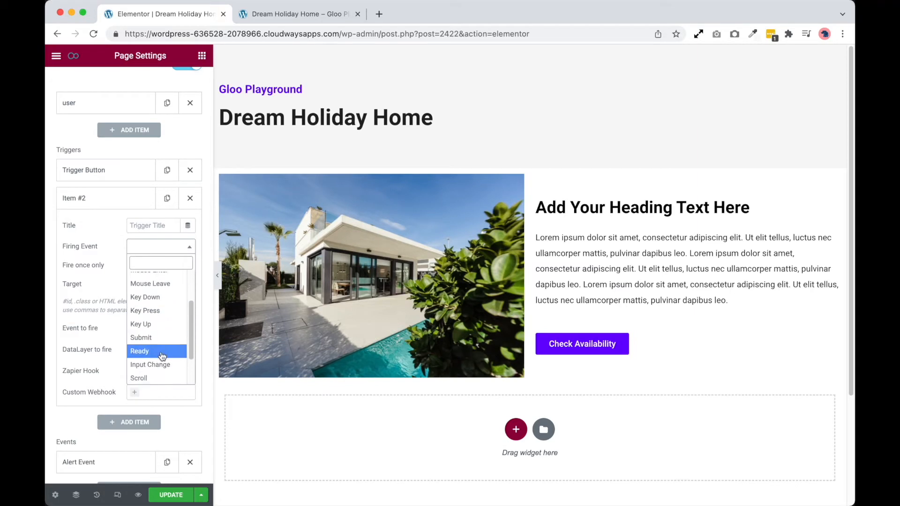
pyautogui.click(160, 351)
pyautogui.click(144, 227)
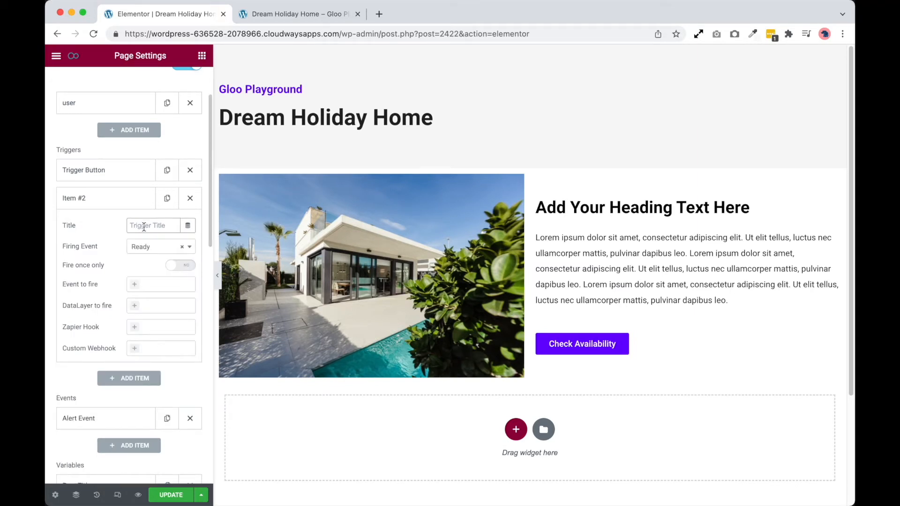
pyautogui.write('DataLayer Test Trigger')
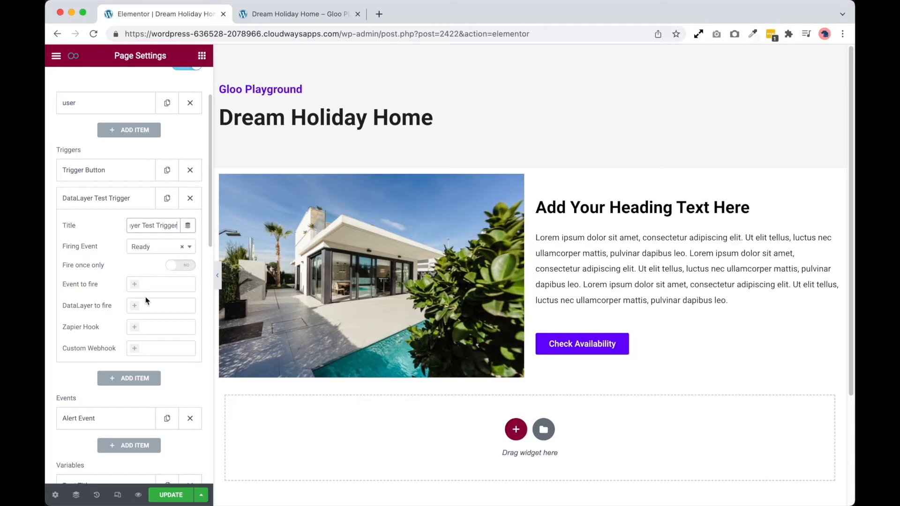
# Choose Test DataLayer as the data layer the new trigger fires, and update the page
pyautogui.click(136, 309)
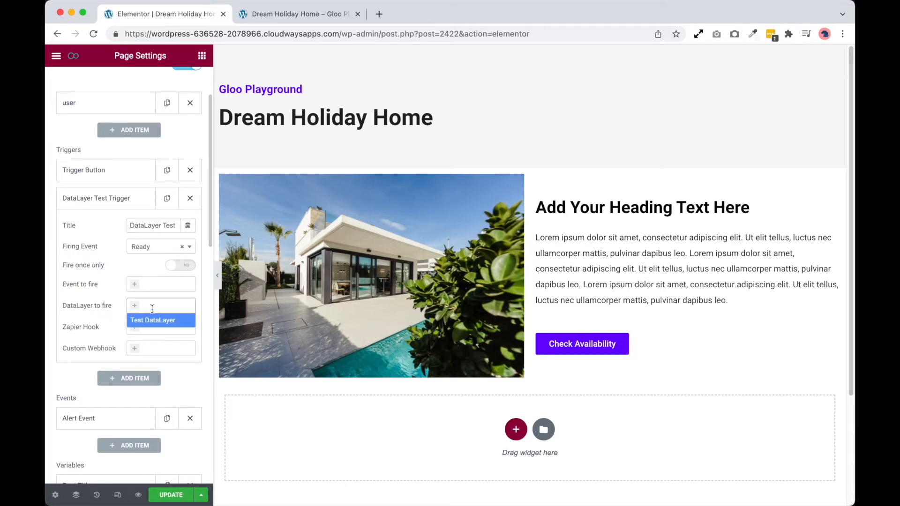
pyautogui.click(154, 322)
pyautogui.click(182, 495)
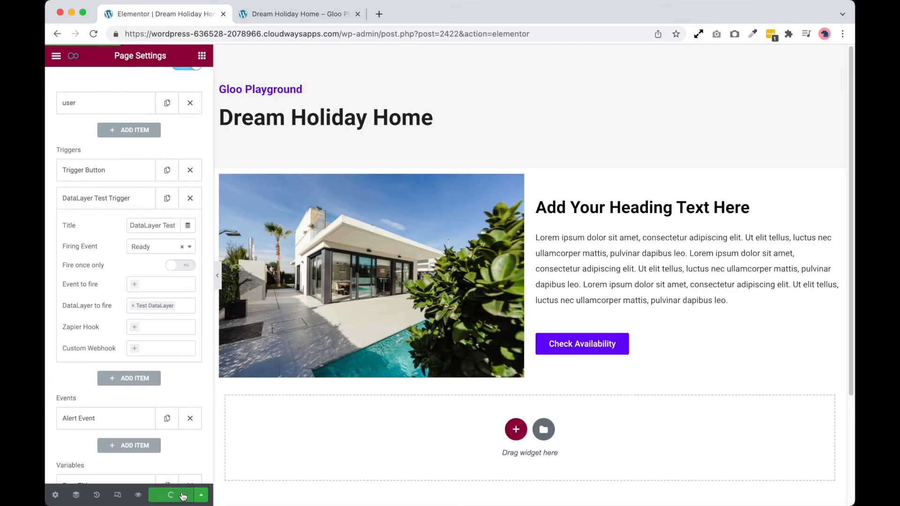
# Inspect the Dream Holiday Home preview page's code and search it for ".push" to examine the data layer call
pyautogui.hotkey('ctrl', 'Tab')
pyautogui.rightClick(607, 365)
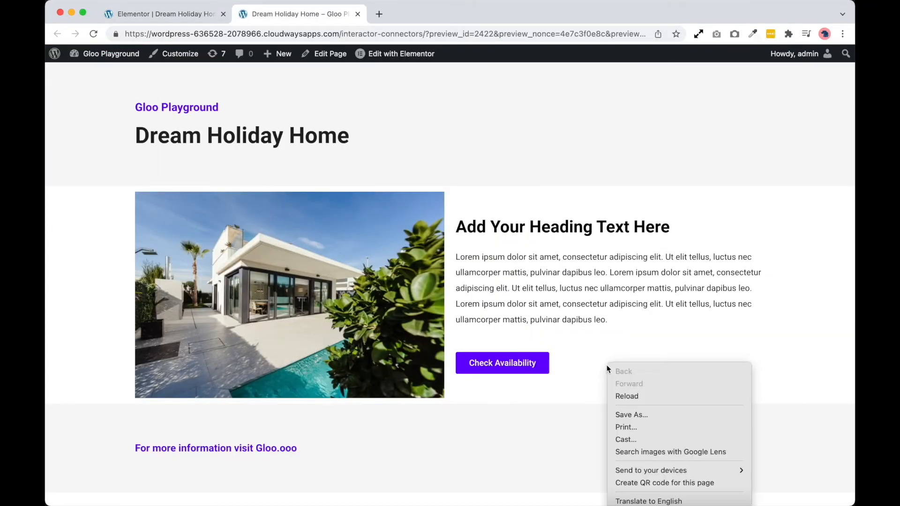
pyautogui.click(628, 505)
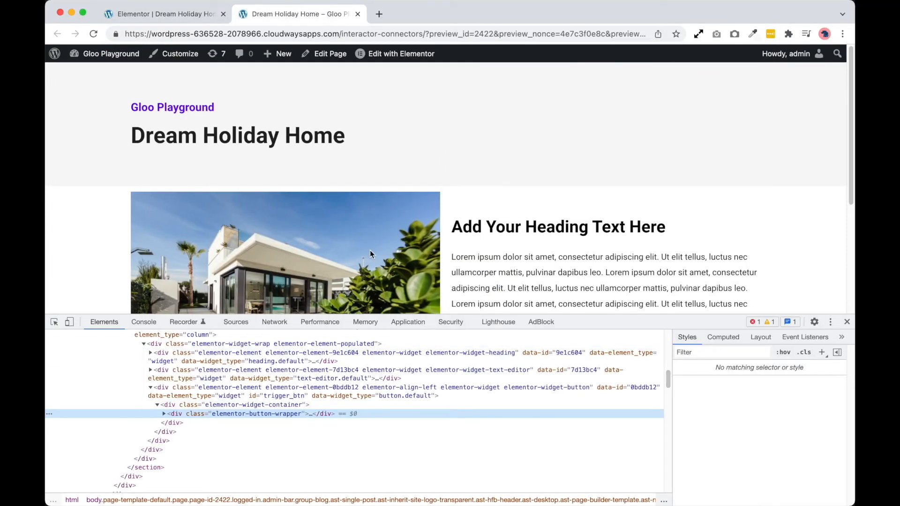
pyautogui.press('super+f')
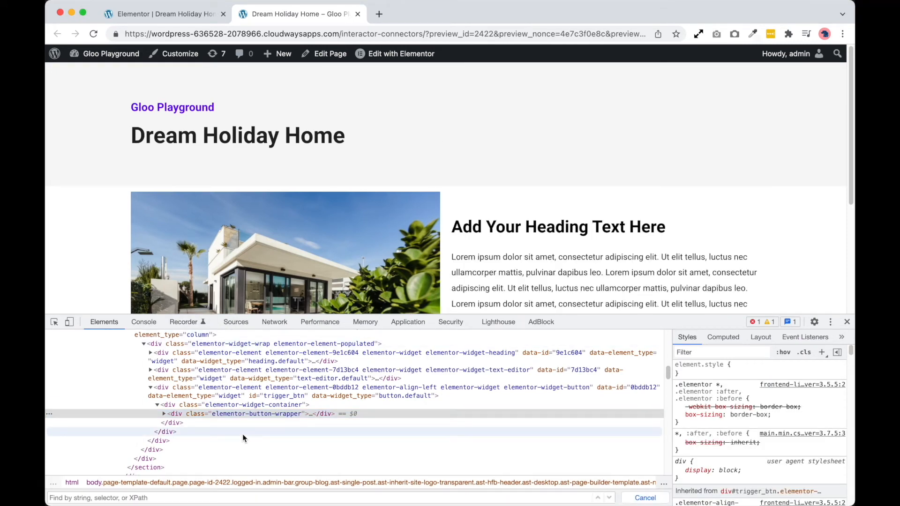
pyautogui.write('.push')
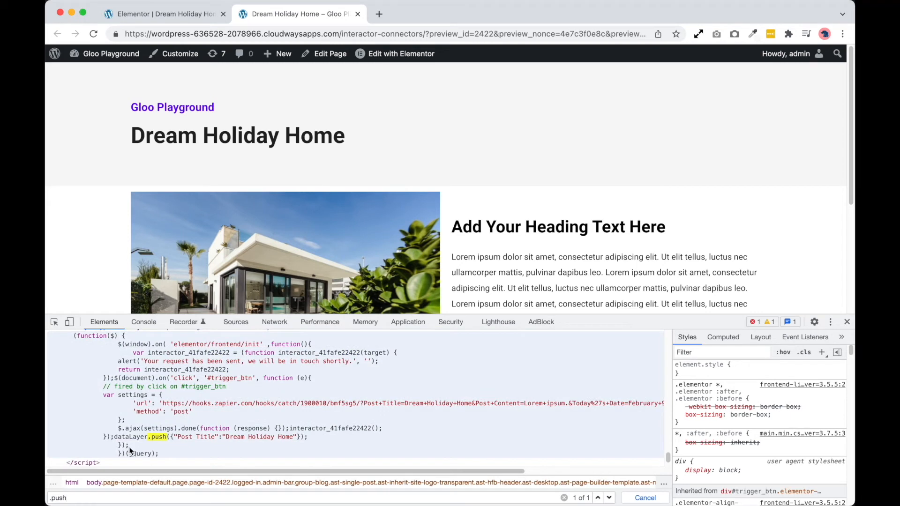
pyautogui.scroll(-1, 136, 438)
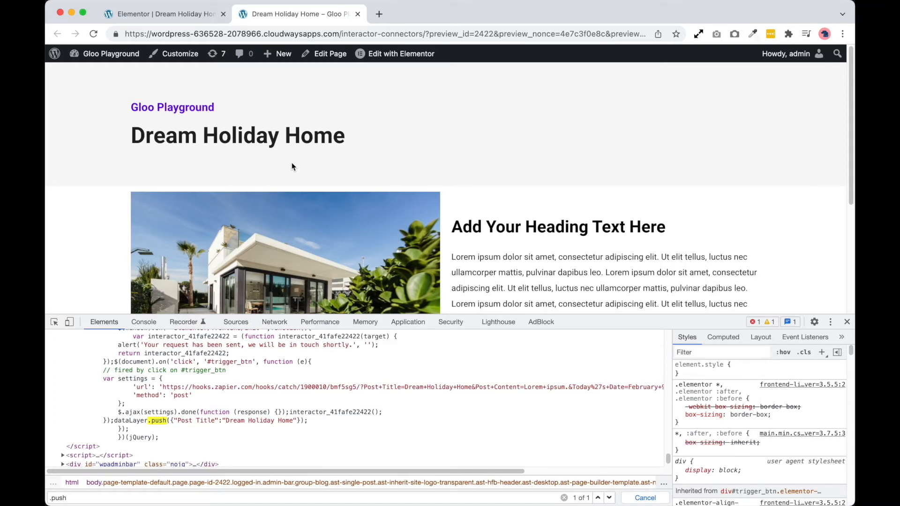
pyautogui.click(344, 436)
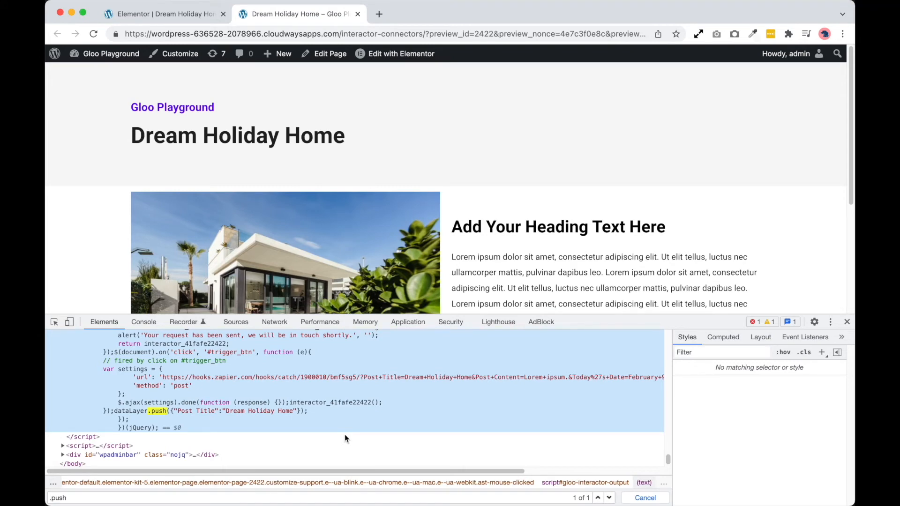
# Back in the Elementor editor, add the variables Post Content and Today's Date to the DataLayer Test item and update the page
pyautogui.click(203, 20)
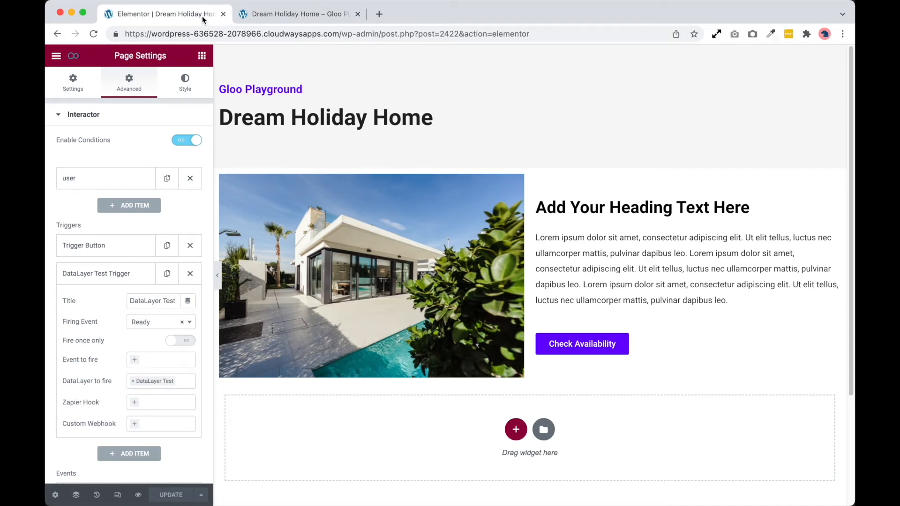
pyautogui.scroll(-2, 102, 290)
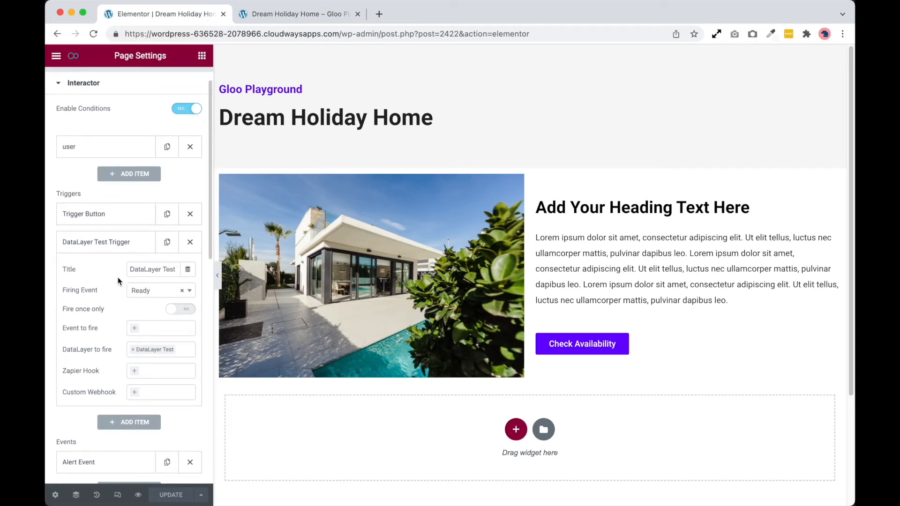
pyautogui.scroll(-2, 100, 340)
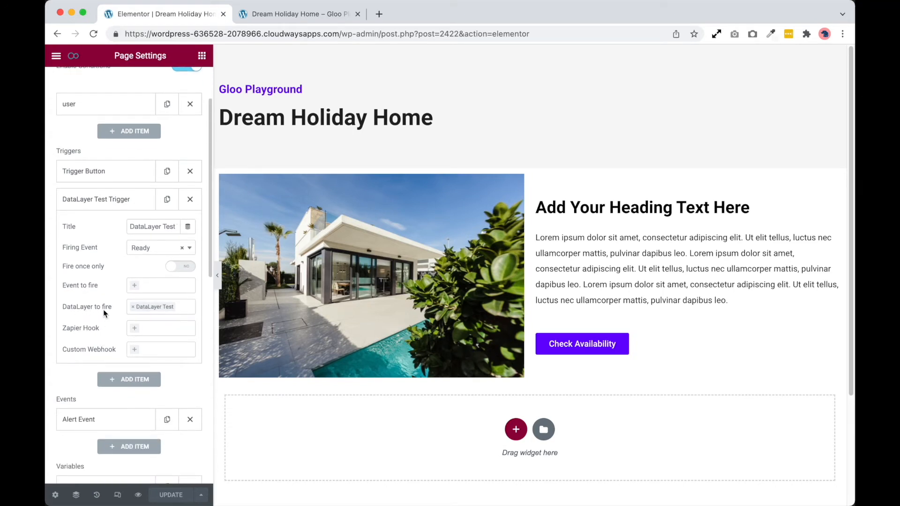
pyautogui.click(146, 312)
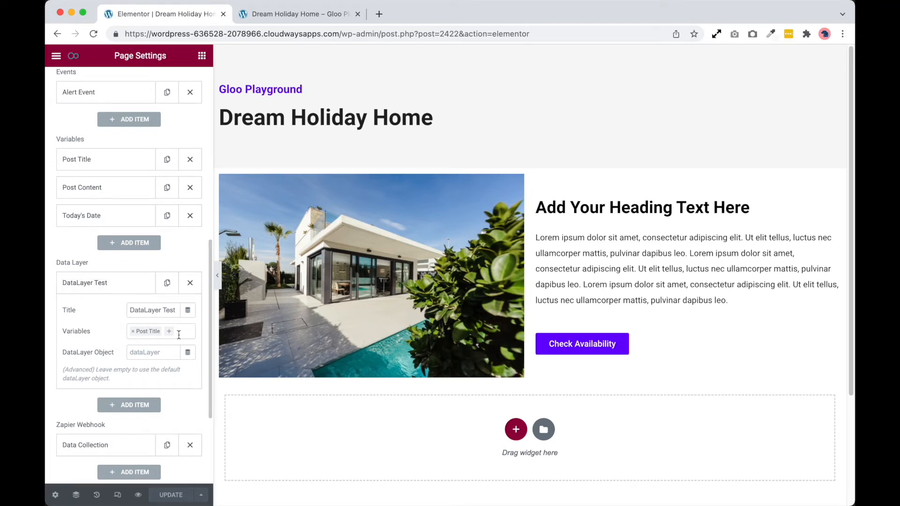
pyautogui.scroll(1, 130, 195)
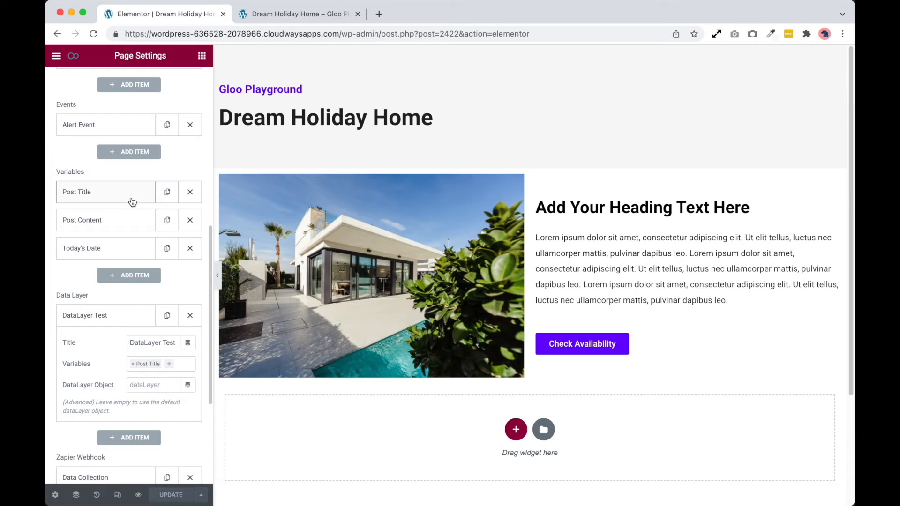
pyautogui.click(130, 220)
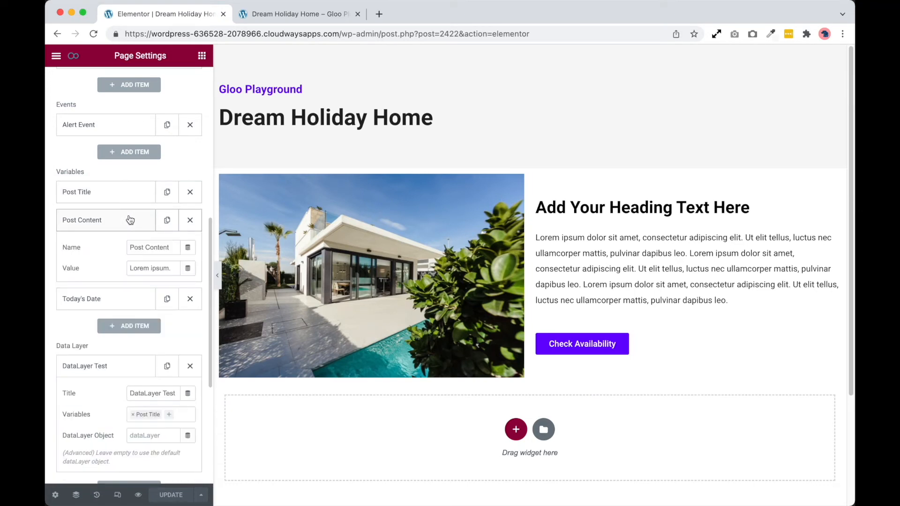
pyautogui.click(130, 220)
pyautogui.click(171, 365)
pyautogui.click(171, 393)
pyautogui.click(180, 378)
pyautogui.click(160, 417)
pyautogui.click(172, 495)
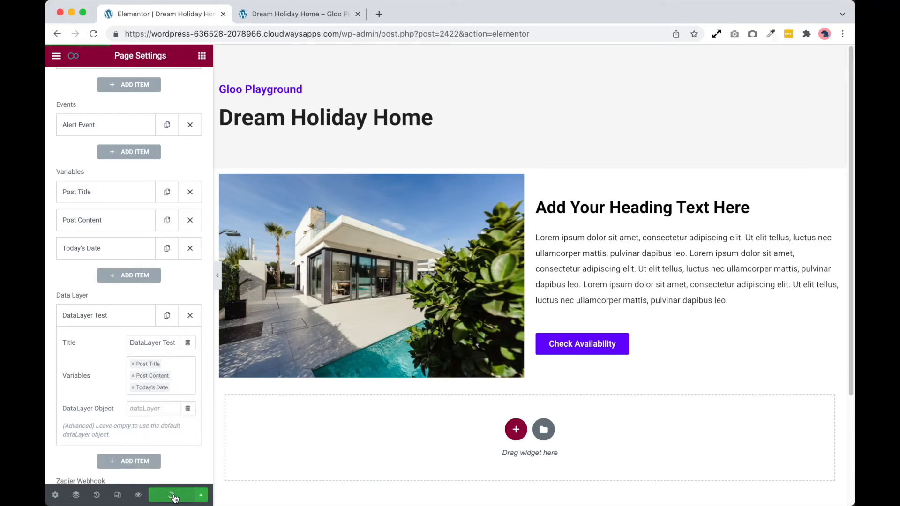
# Reload the preview page, inspect its code and search for ".push" to check the variables passed to the data layer
pyautogui.click(274, 15)
pyautogui.press('super+r')
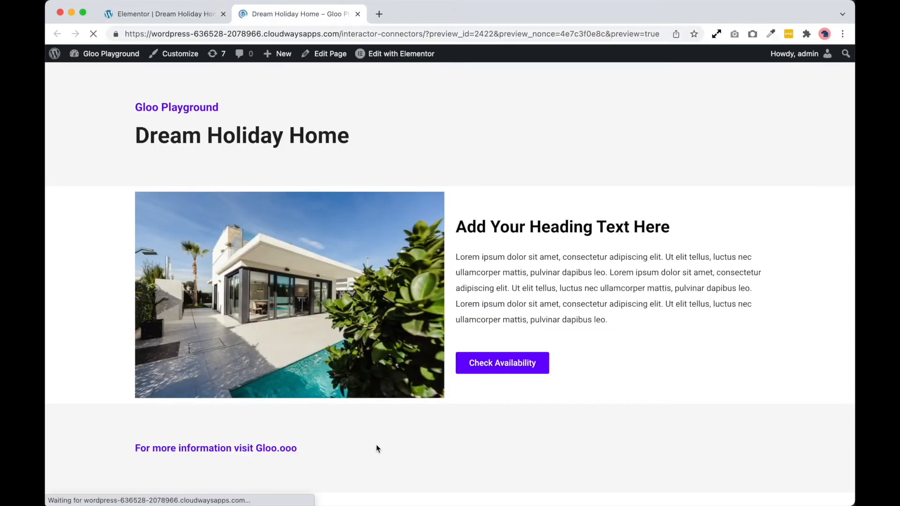
pyautogui.rightClick(376, 446)
pyautogui.click(407, 505)
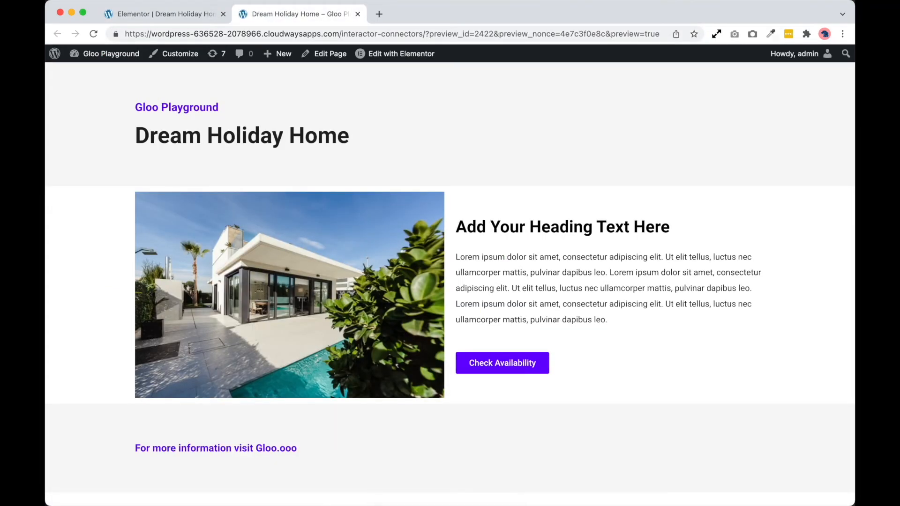
pyautogui.press('super+f')
pyautogui.write('.push')
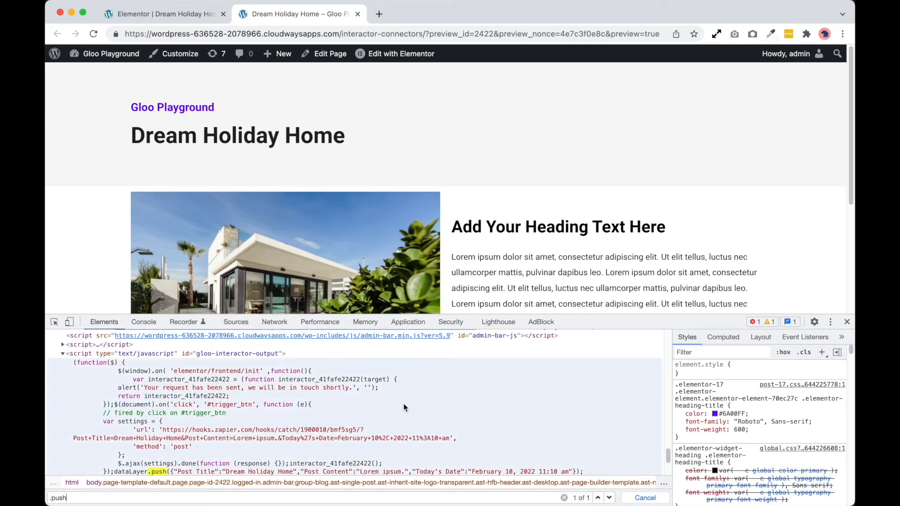
pyautogui.scroll(-2, 186, 430)
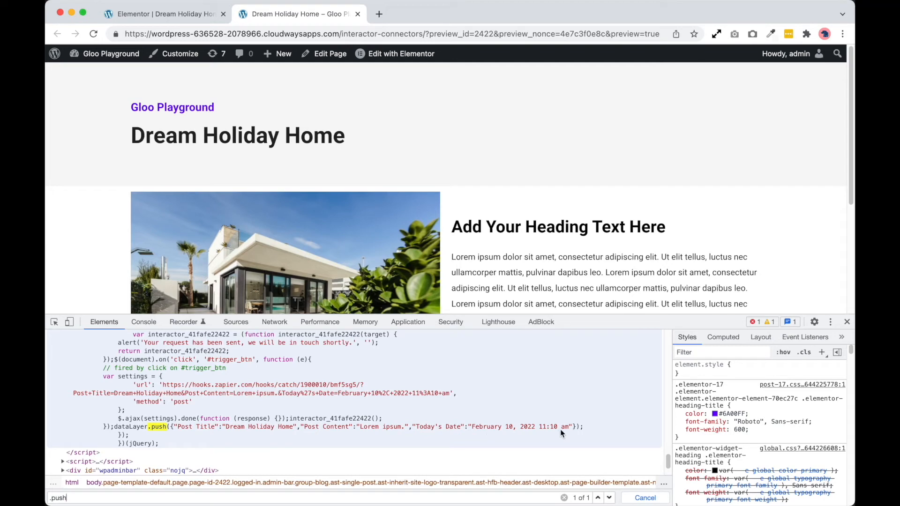
# Back in the Elementor editor, expand the Data Collection item under Zapier Webhook and examine its webhook name, URL and request methods
pyautogui.click(174, 7)
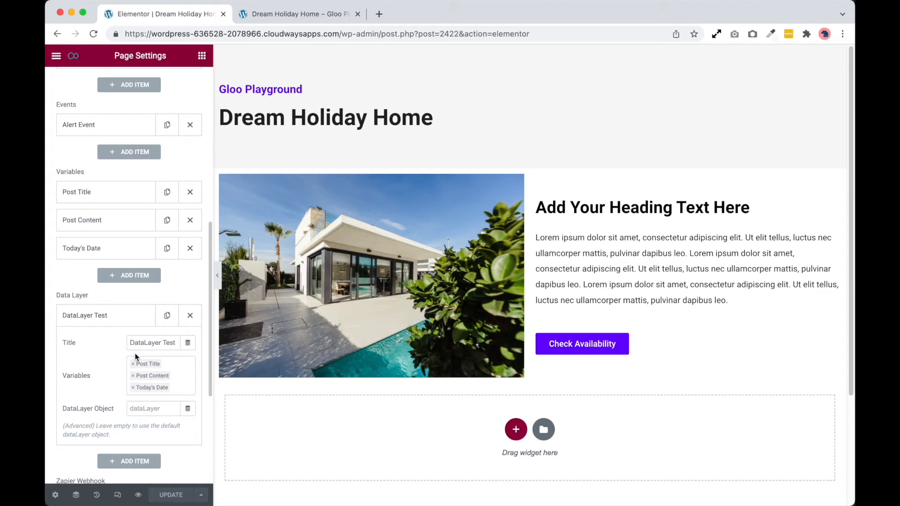
pyautogui.scroll(-1, 136, 357)
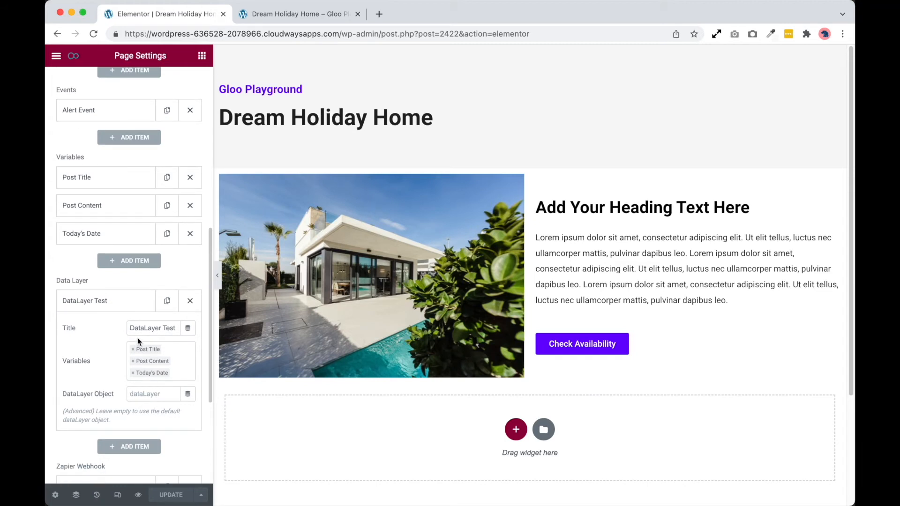
pyautogui.scroll(-4, 143, 349)
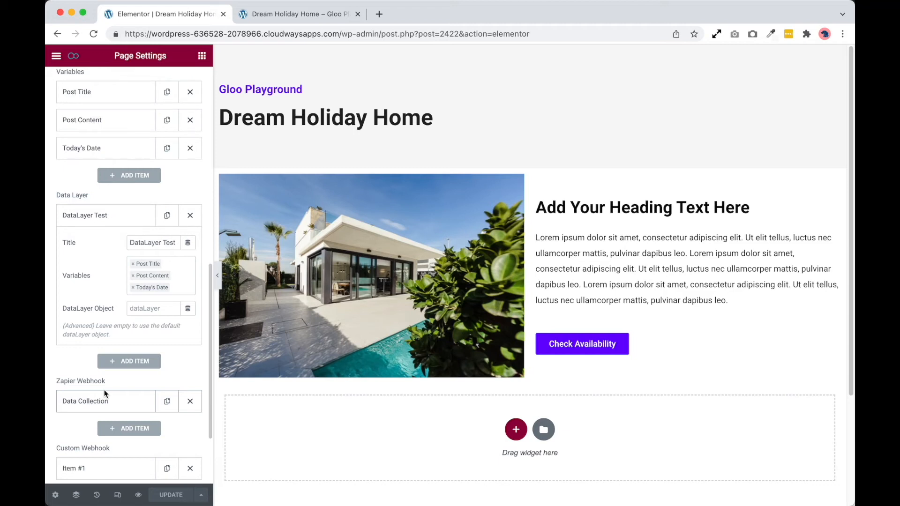
pyautogui.scroll(5, 121, 333)
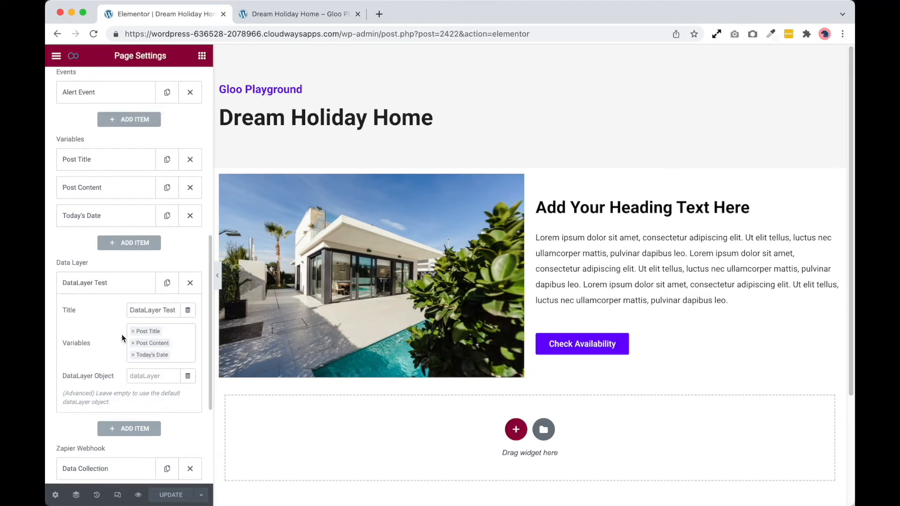
pyautogui.scroll(-5, 92, 341)
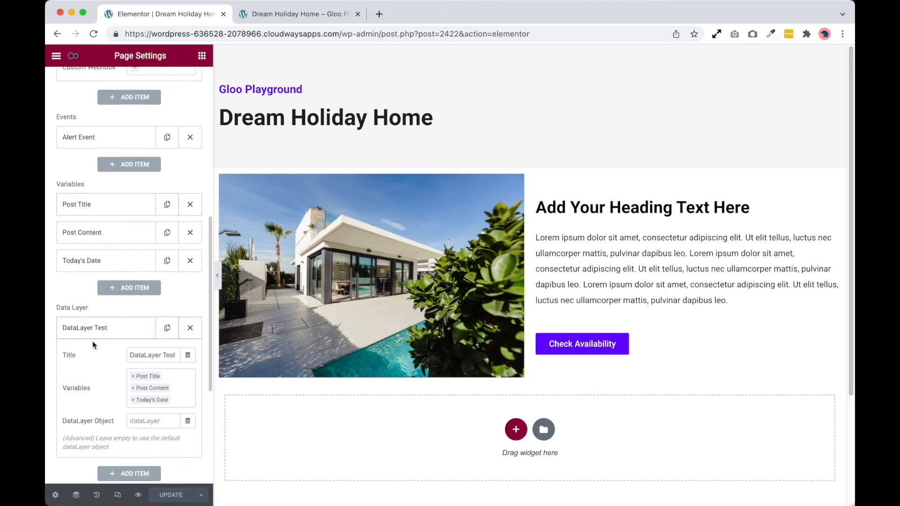
pyautogui.scroll(-2, 103, 347)
pyautogui.click(97, 314)
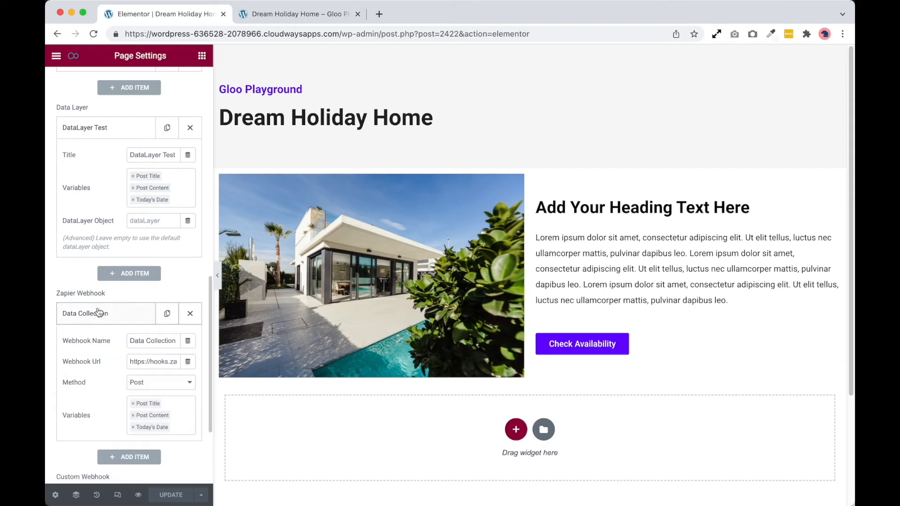
pyautogui.scroll(-2, 117, 370)
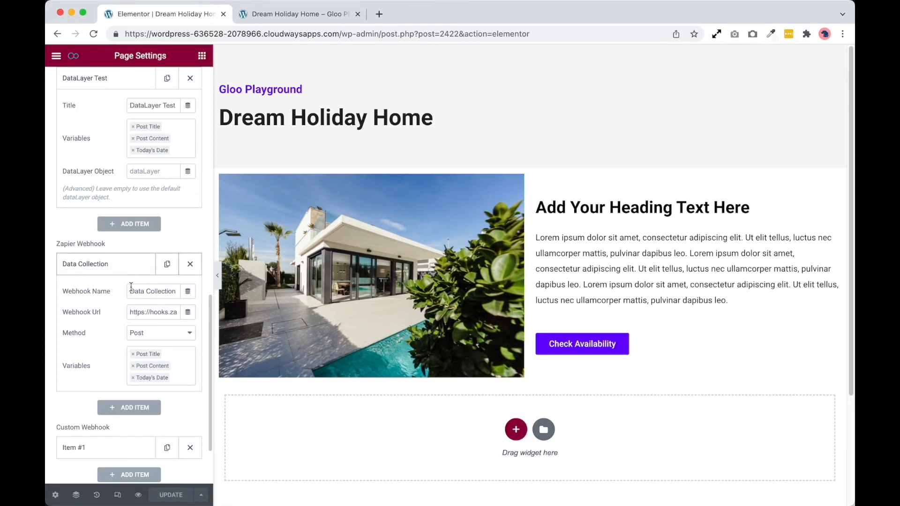
pyautogui.moveTo(130, 291); pyautogui.dragTo(175, 293)
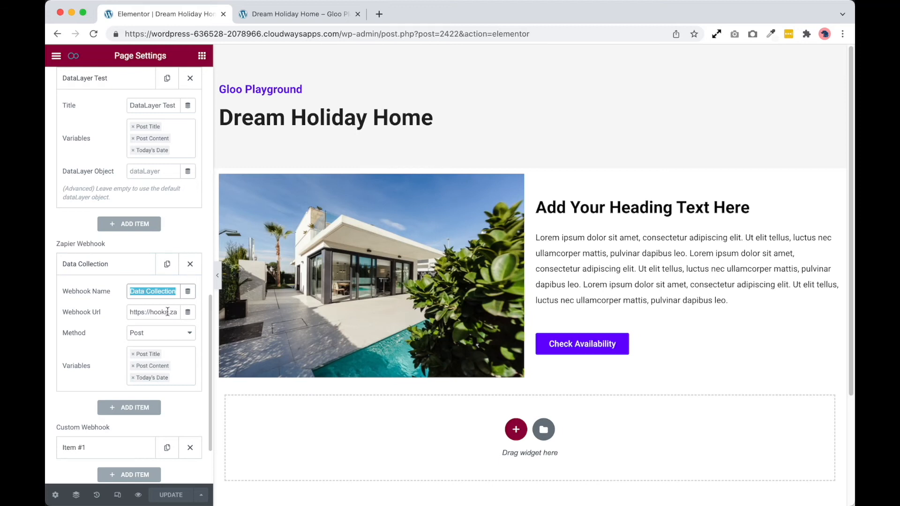
pyautogui.click(130, 314)
pyautogui.moveTo(131, 314); pyautogui.dragTo(182, 313)
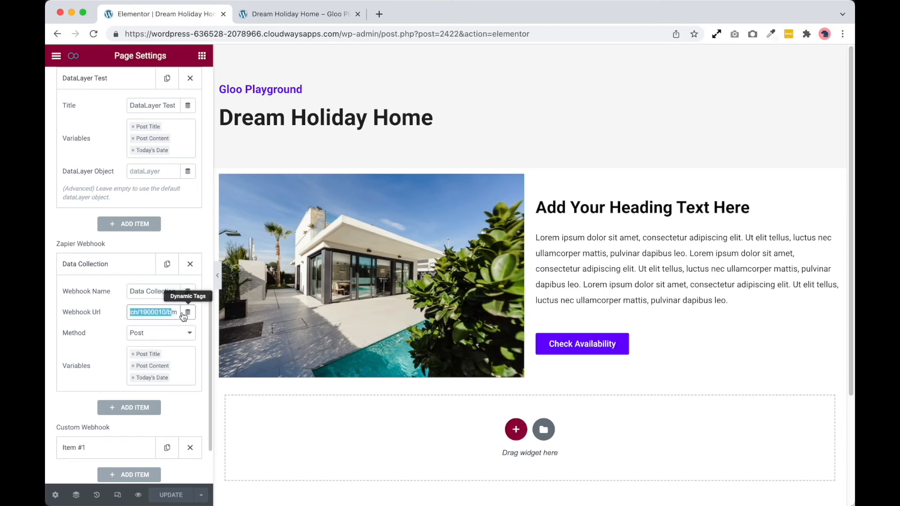
pyautogui.click(157, 334)
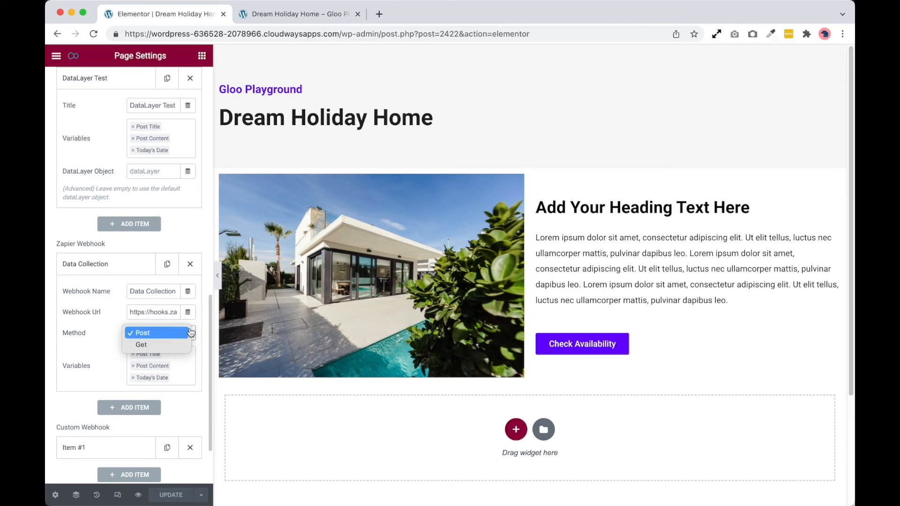
pyautogui.click(116, 341)
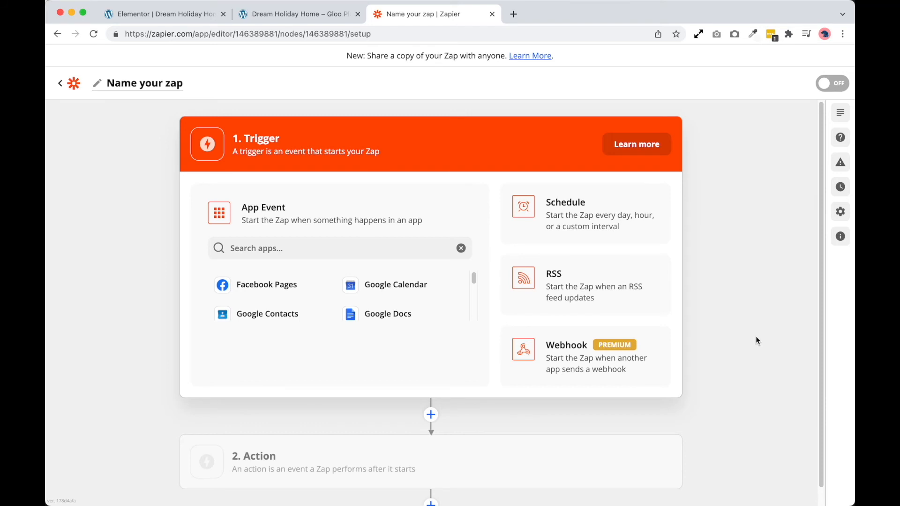
# In the Zapier editor, name the new zap "Check Availability"
pyautogui.click(177, 89)
pyautogui.write('Check Availability')
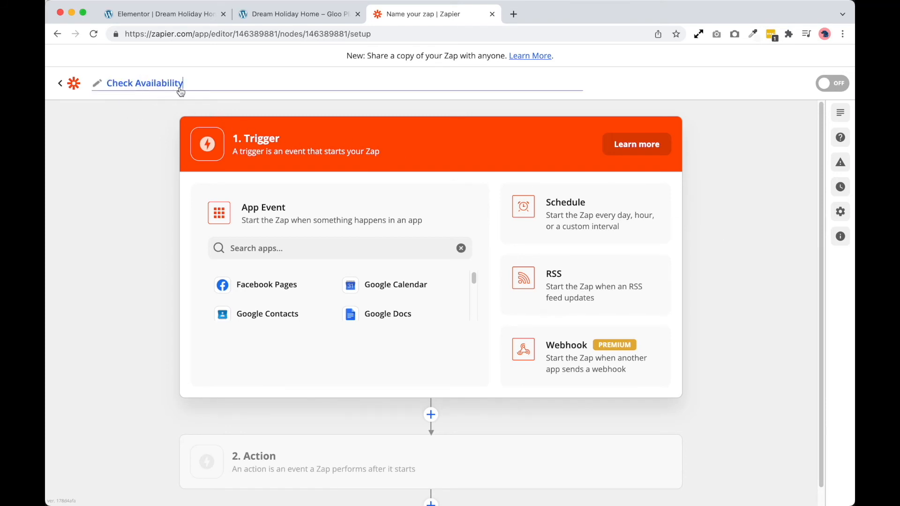
pyautogui.click(795, 358)
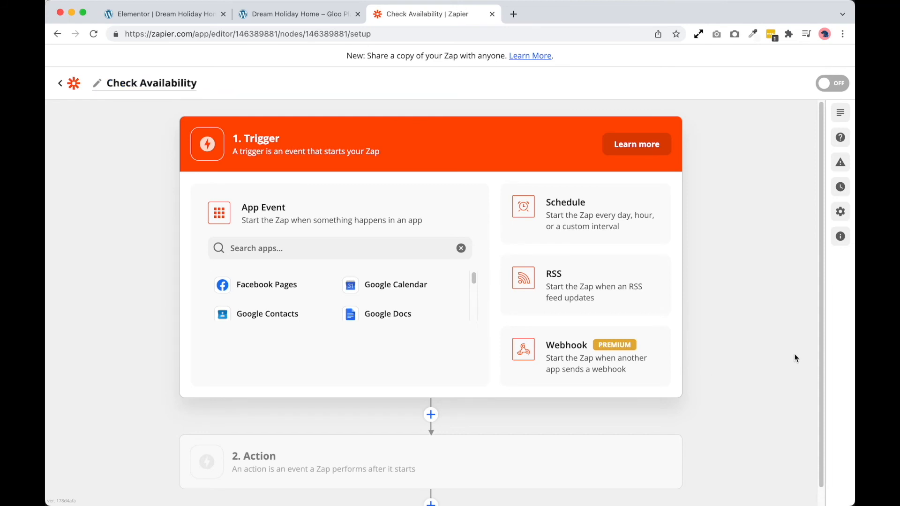
# Set the zap's trigger to Webhooks by Zapier with the Catch Hook event and proceed to the trigger setup
pyautogui.click(591, 359)
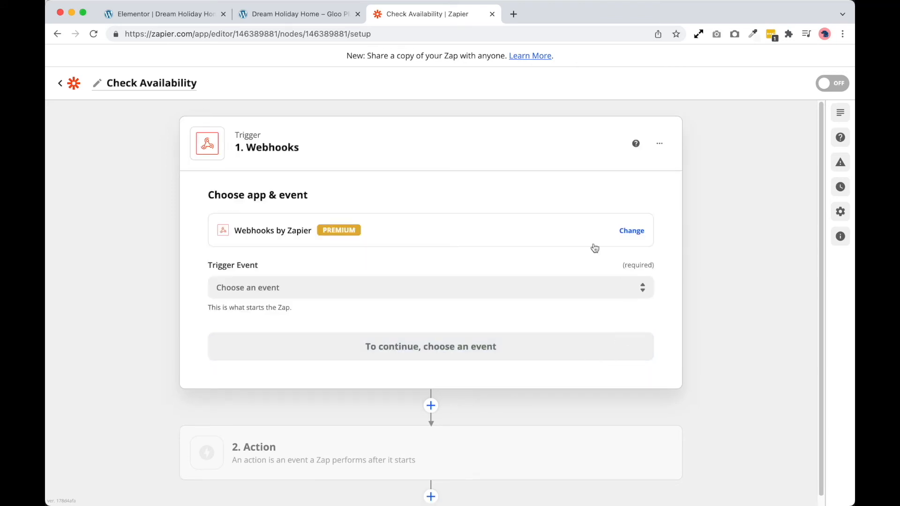
pyautogui.click(307, 292)
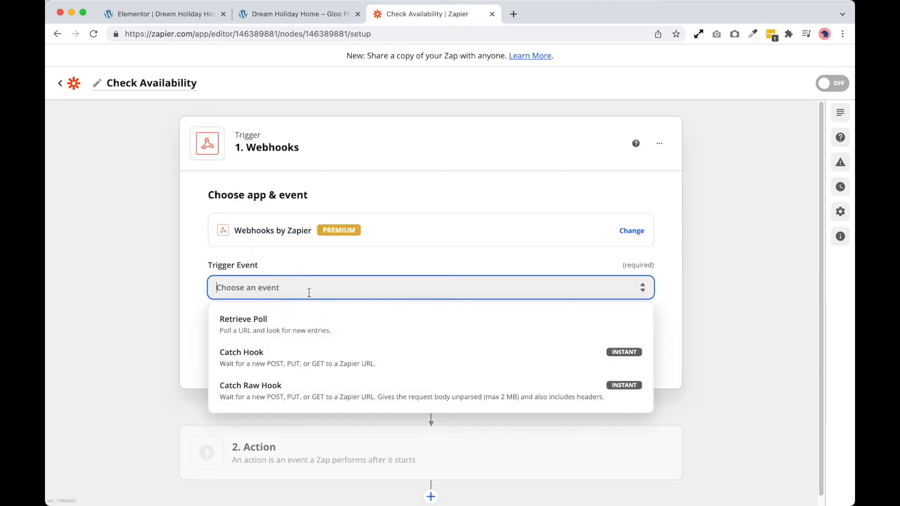
pyautogui.click(293, 367)
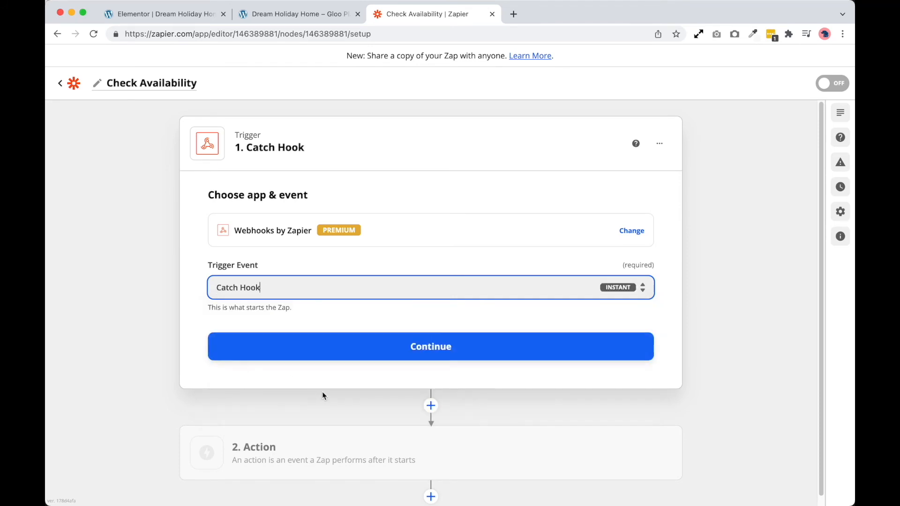
pyautogui.click(336, 359)
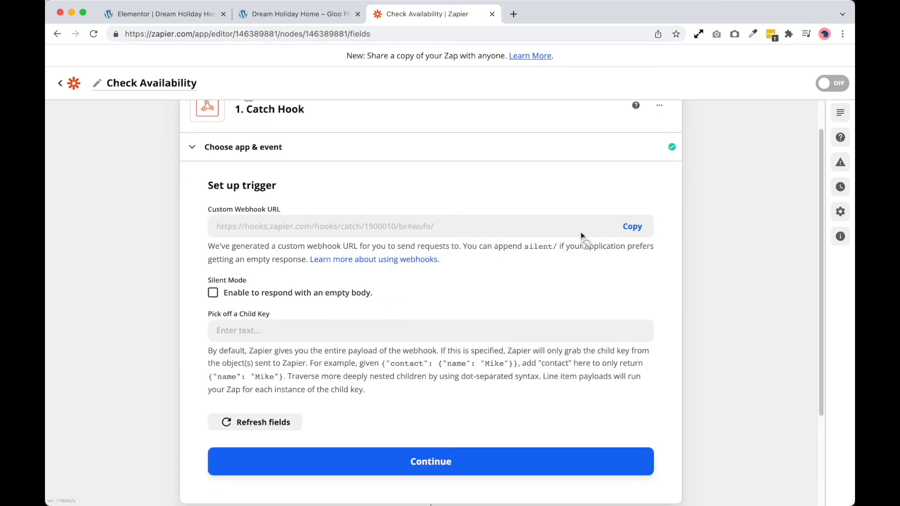
# Copy Zapier's custom webhook URL into the Webhook Url of the Data Collection item in the Elementor editor and update the page
pyautogui.click(631, 230)
pyautogui.click(187, 14)
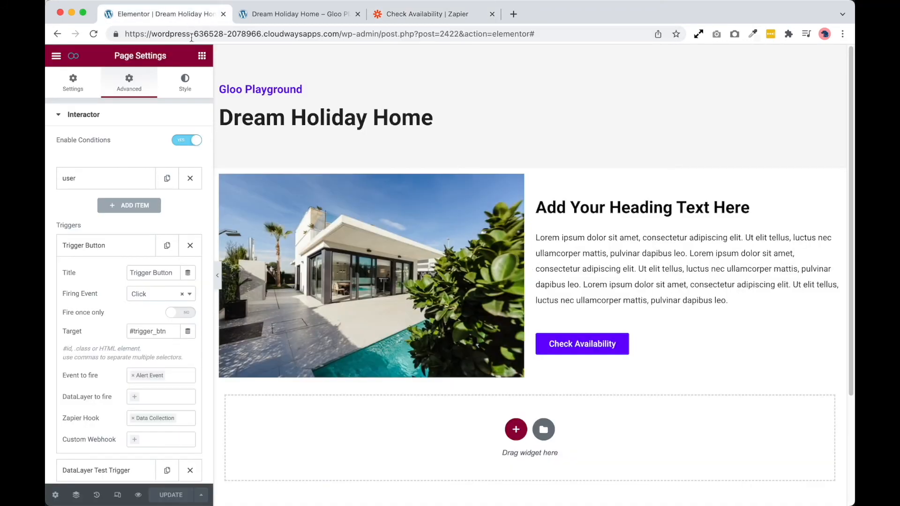
pyautogui.scroll(-15, 167, 357)
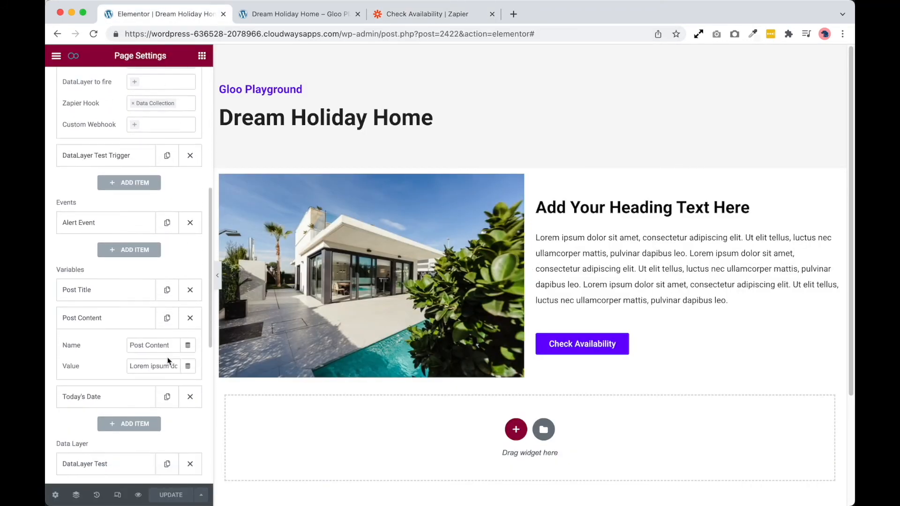
pyautogui.scroll(-3, 138, 406)
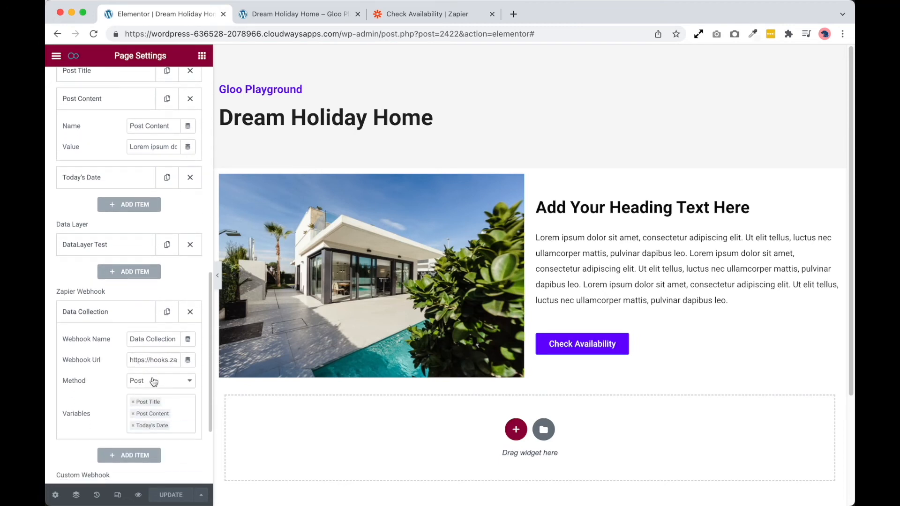
pyautogui.click(154, 360)
pyautogui.hotkey('ctrl', 'a')
pyautogui.press('super+v')
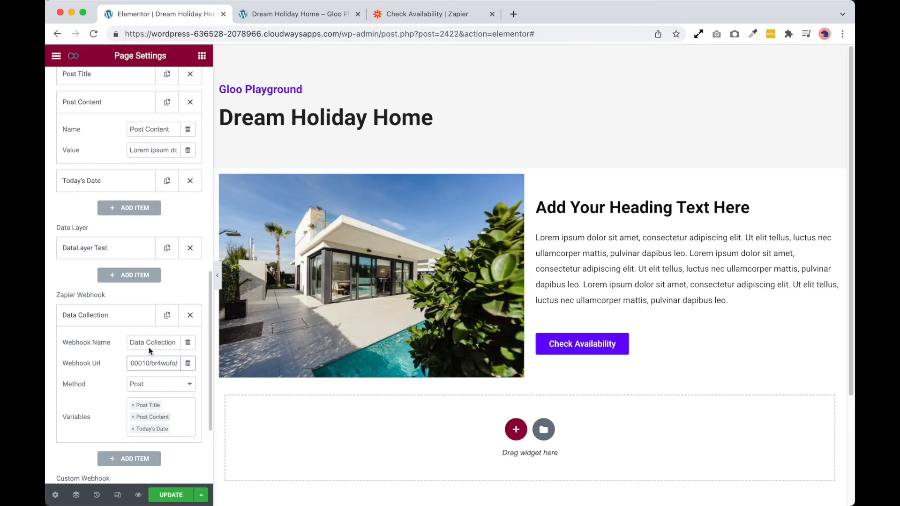
pyautogui.scroll(1, 149, 349)
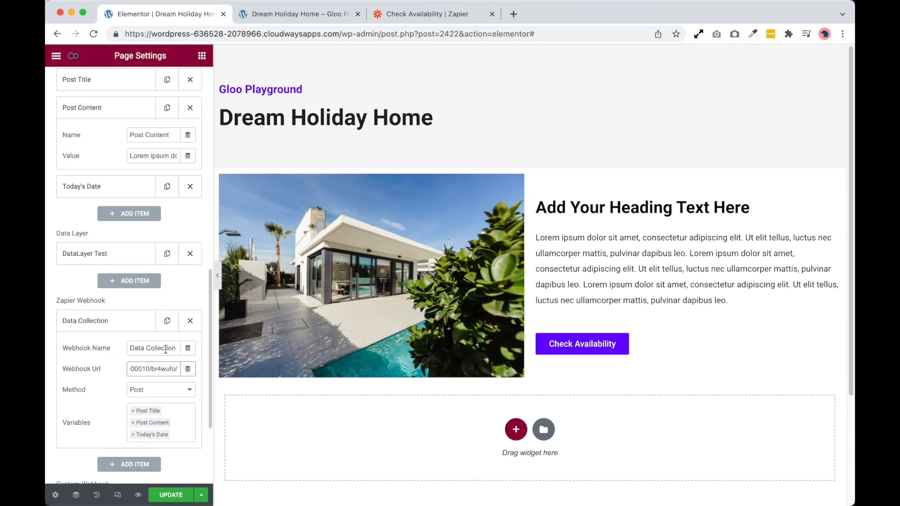
pyautogui.click(170, 495)
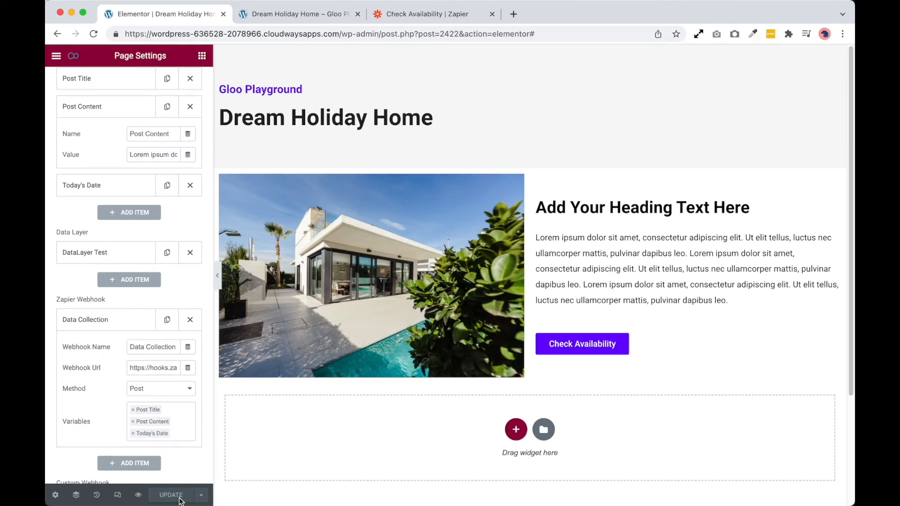
# Reload the Dream Holiday Home preview page, fire the webhook with its Check Availability button and dismiss the alert
pyautogui.click(418, 21)
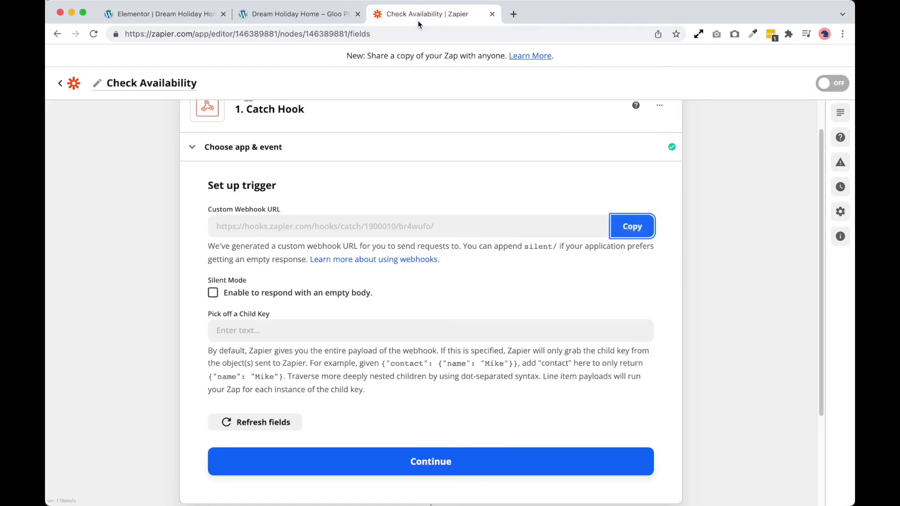
pyautogui.click(432, 462)
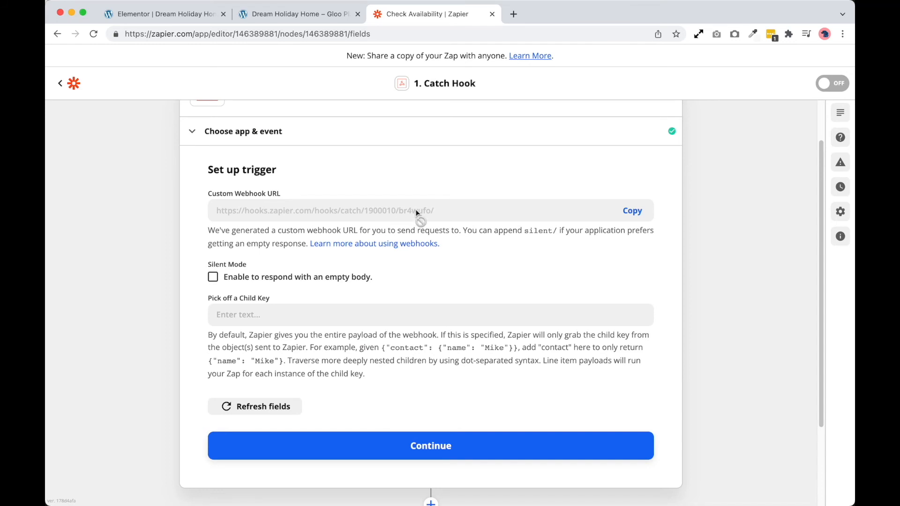
pyautogui.click(287, 16)
pyautogui.click(93, 35)
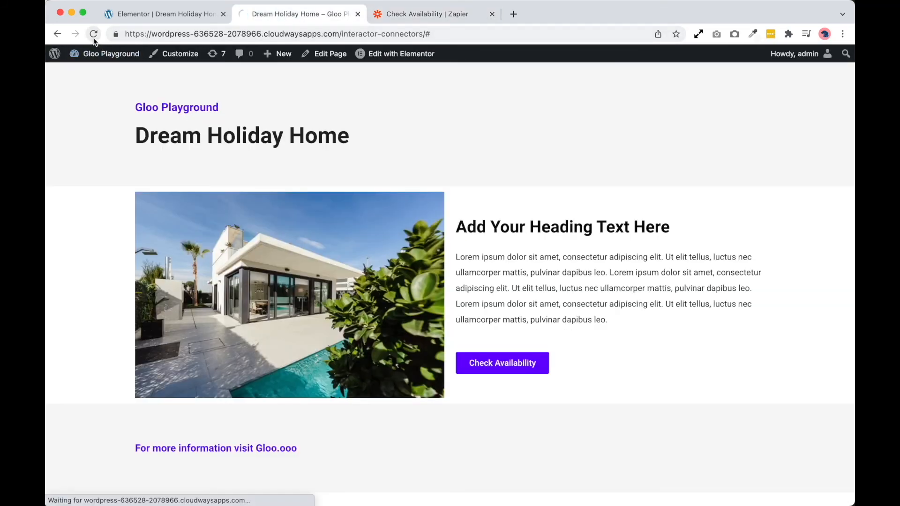
pyautogui.click(527, 365)
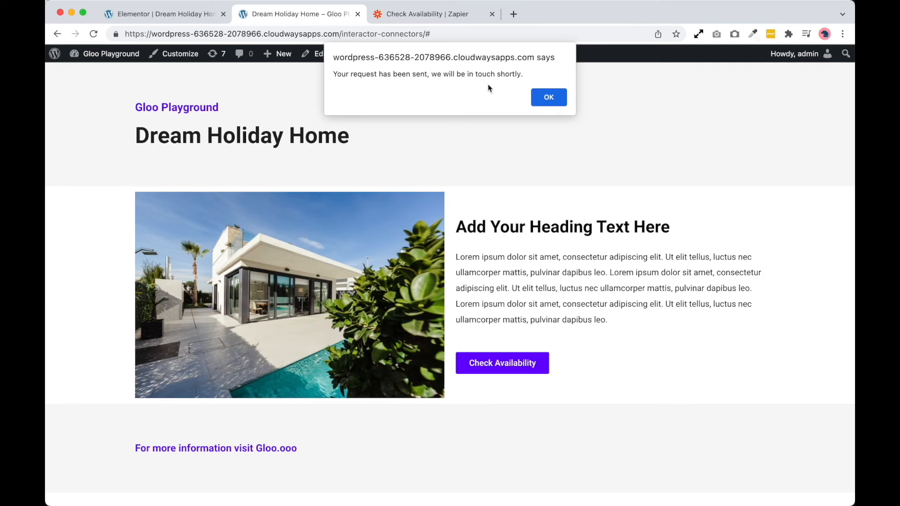
pyautogui.click(544, 100)
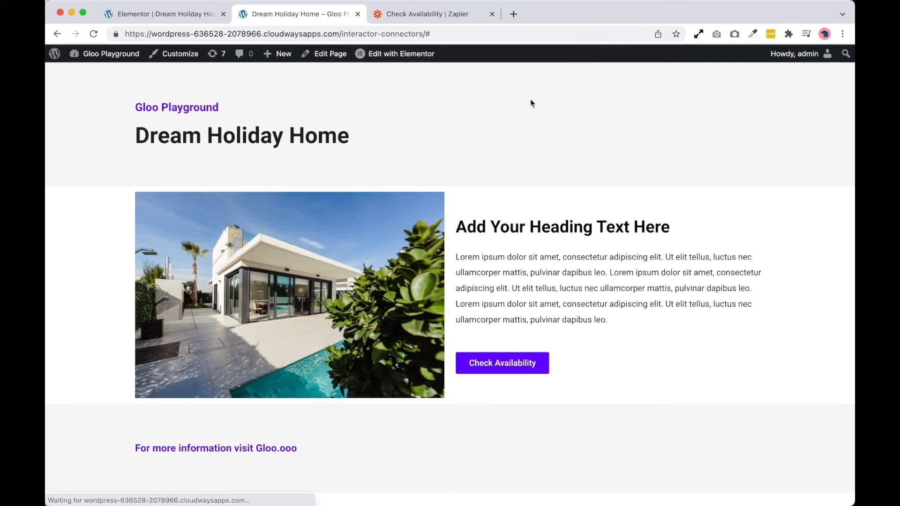
# Back in the Zapier editor, test the Catch Hook trigger, review the received request's variables and continue to the action step
pyautogui.click(459, 23)
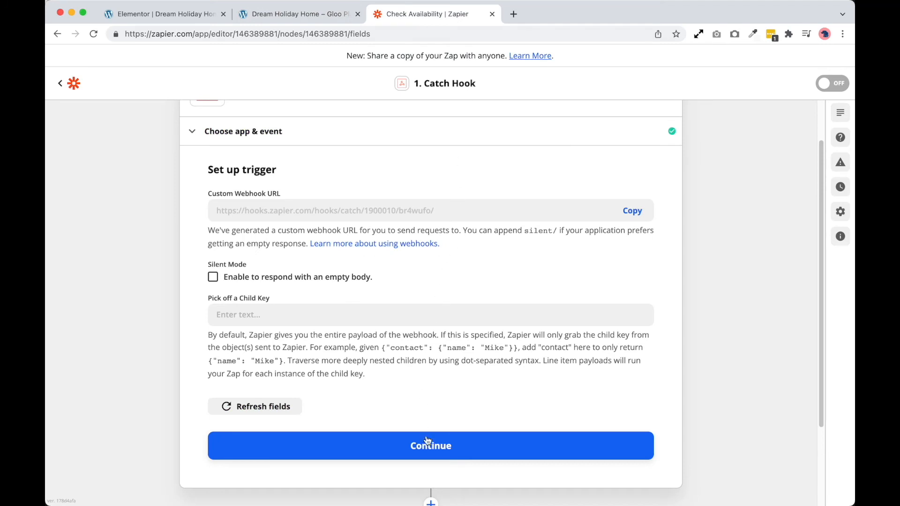
pyautogui.click(447, 448)
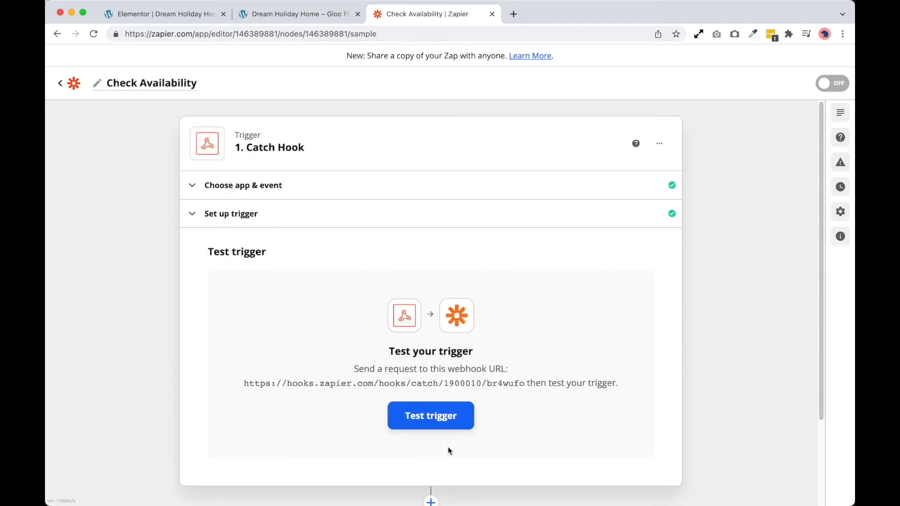
pyautogui.click(455, 423)
pyautogui.click(466, 382)
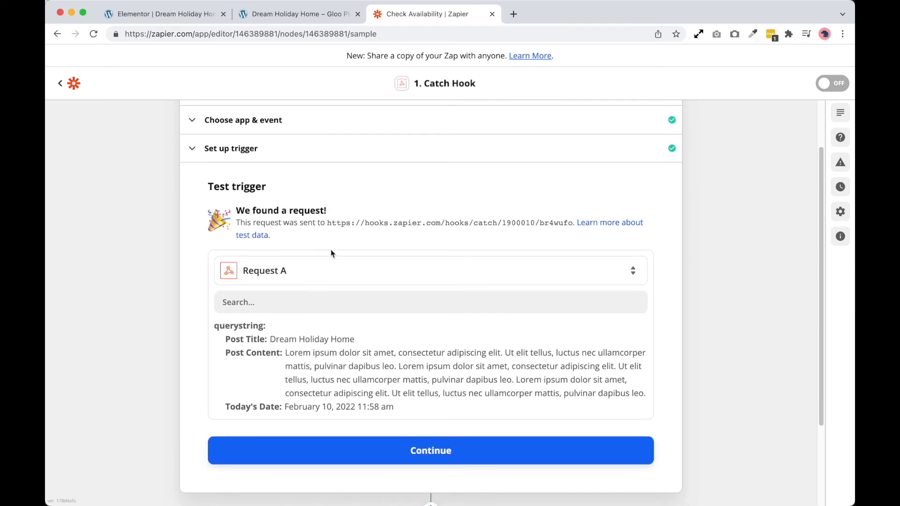
pyautogui.scroll(-1, 347, 269)
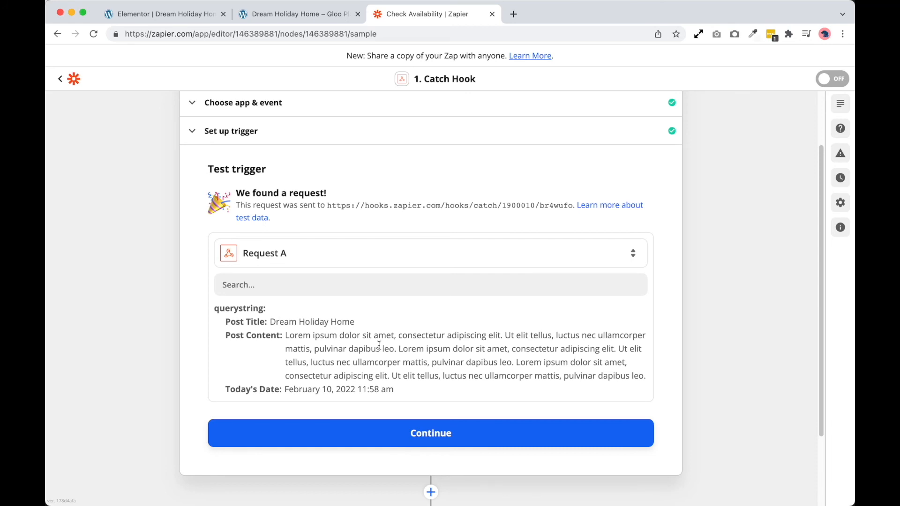
pyautogui.scroll(-2, 379, 345)
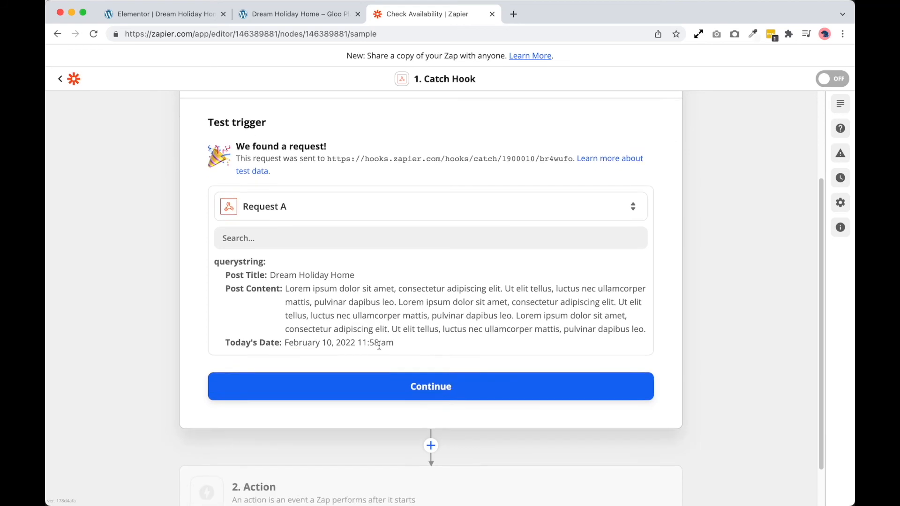
pyautogui.click(411, 385)
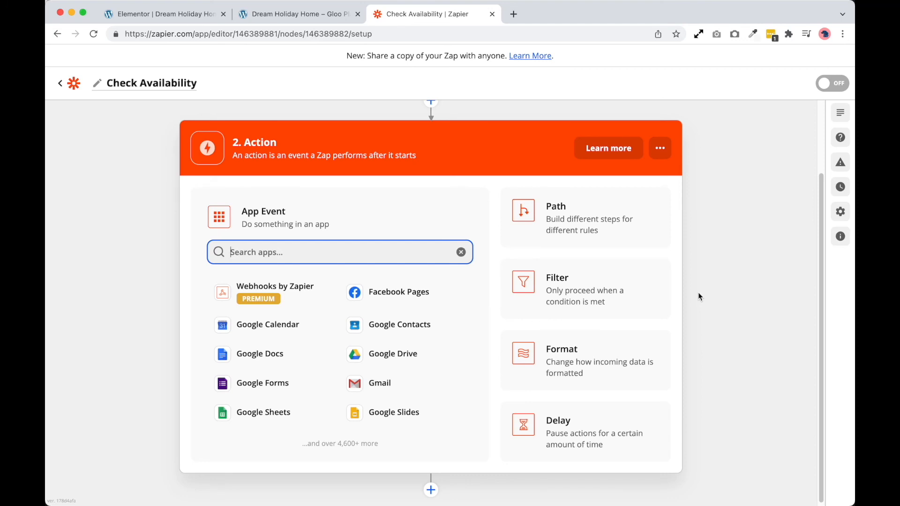
# Choose Slack as the action app and look through its available action events
pyautogui.write('slack')
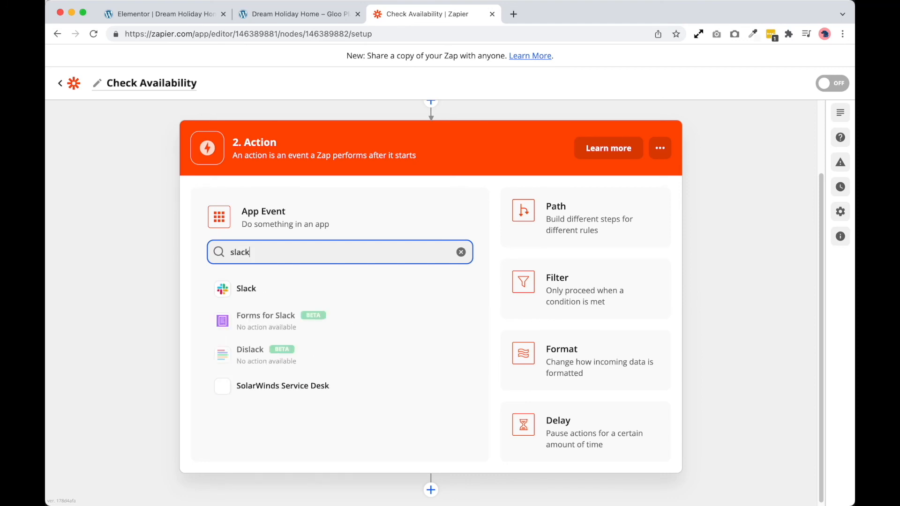
pyautogui.click(252, 290)
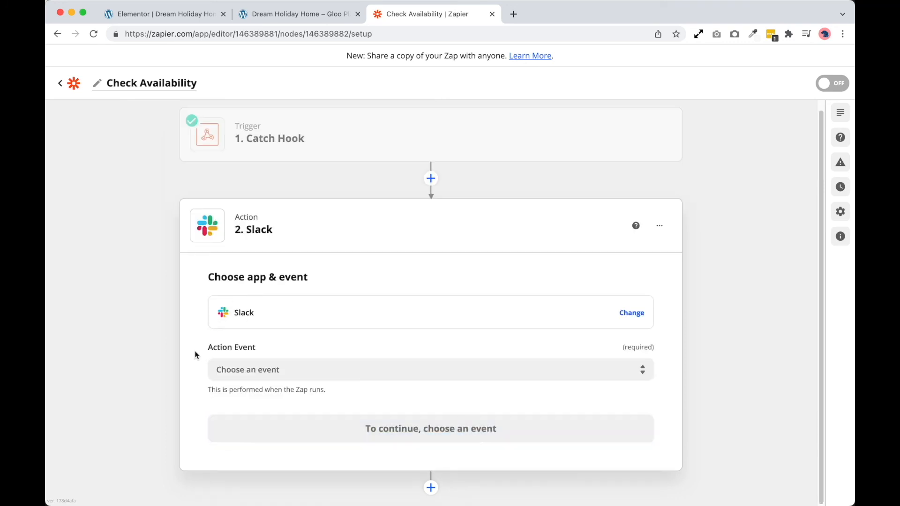
pyautogui.click(257, 375)
pyautogui.scroll(-1, 280, 375)
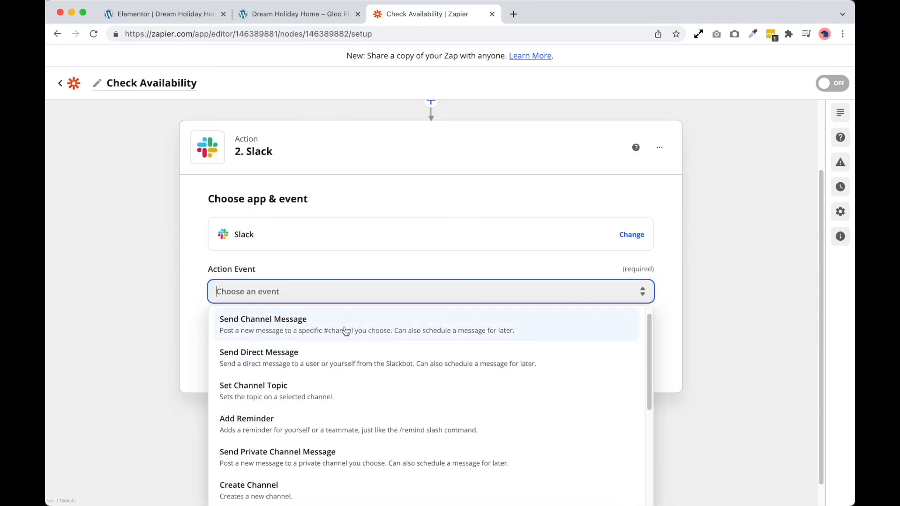
pyautogui.scroll(-3, 355, 407)
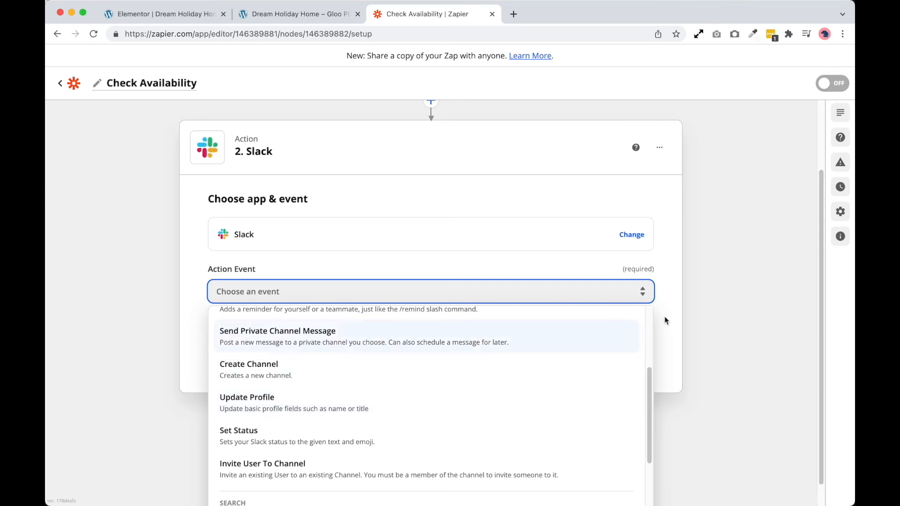
pyautogui.click(730, 282)
# Change the action app to Gmail, choose the Send Email event and continue with the connected Gmail account
pyautogui.click(631, 311)
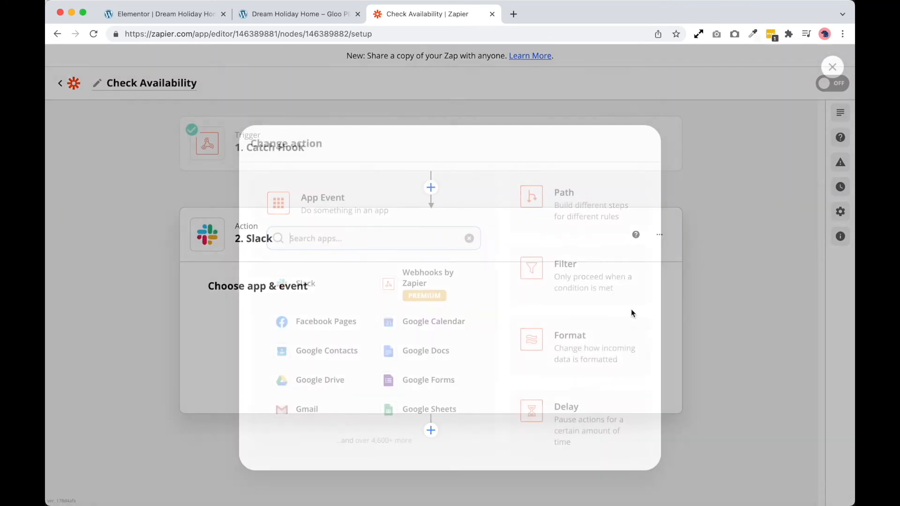
pyautogui.write('gm')
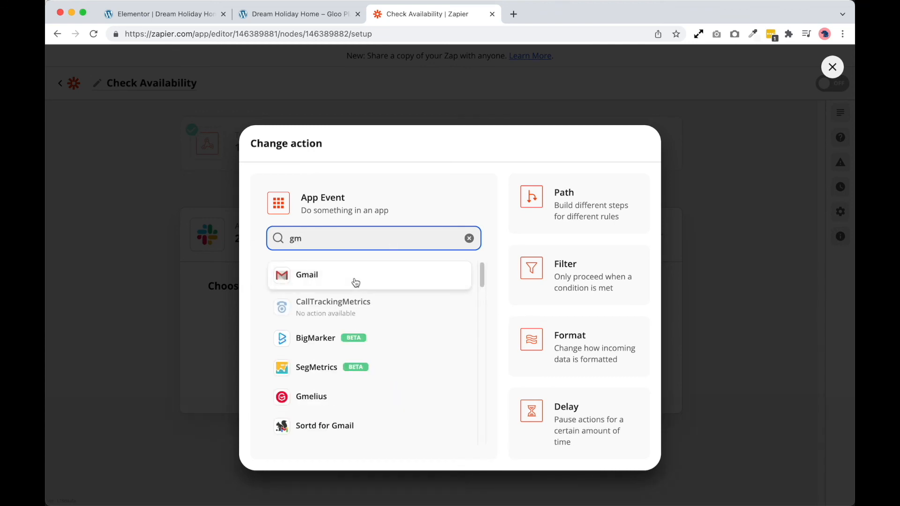
pyautogui.click(355, 277)
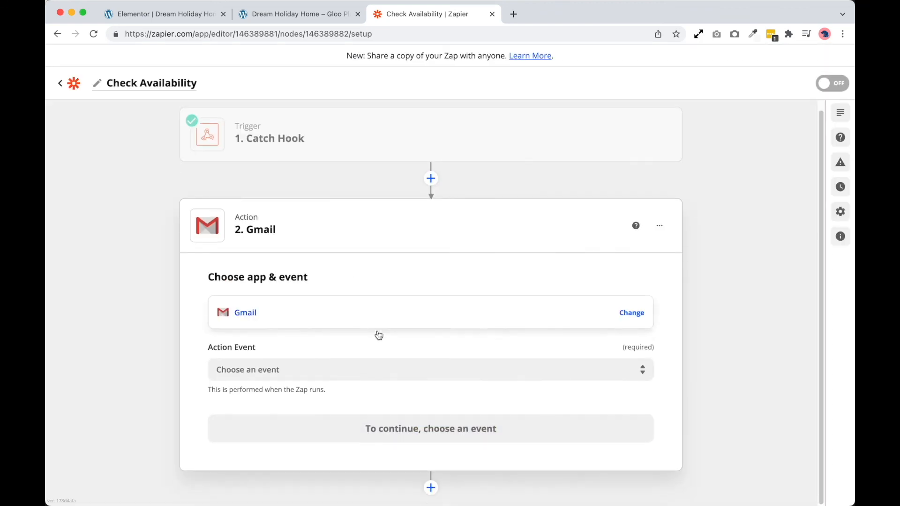
pyautogui.click(345, 368)
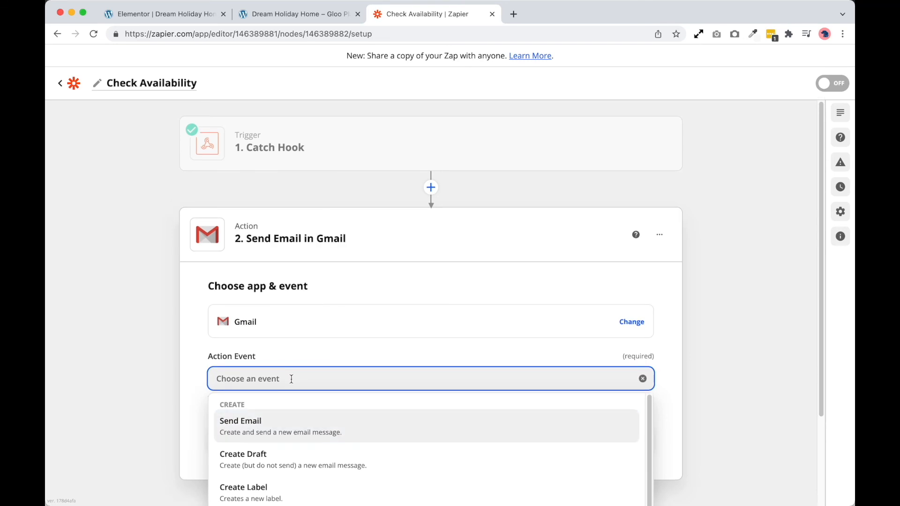
pyautogui.click(281, 430)
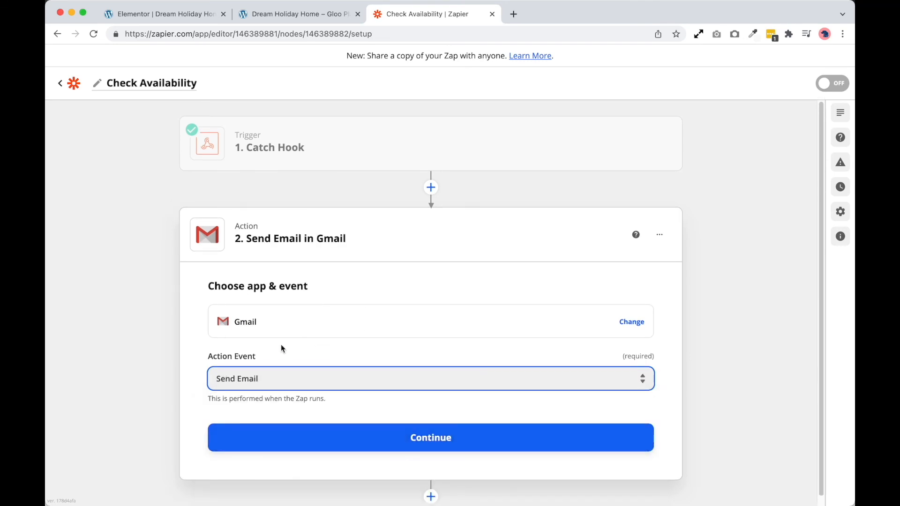
pyautogui.click(293, 436)
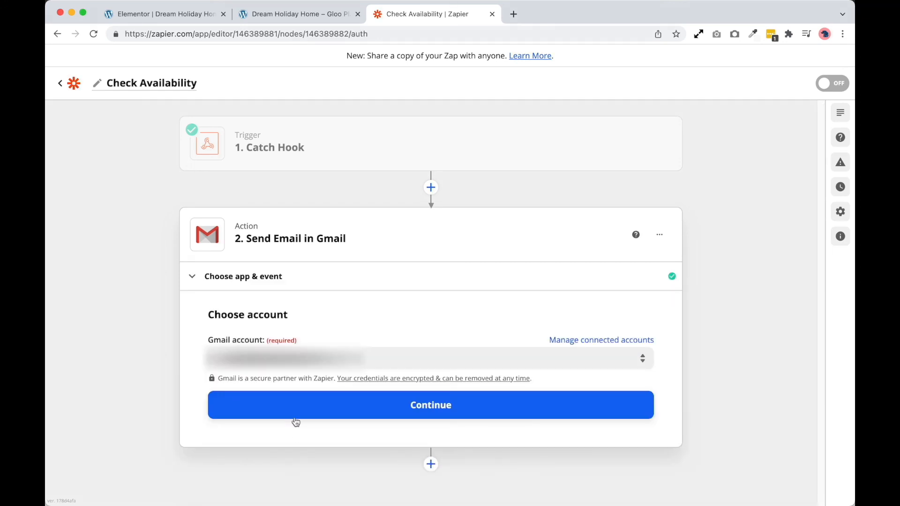
pyautogui.click(354, 406)
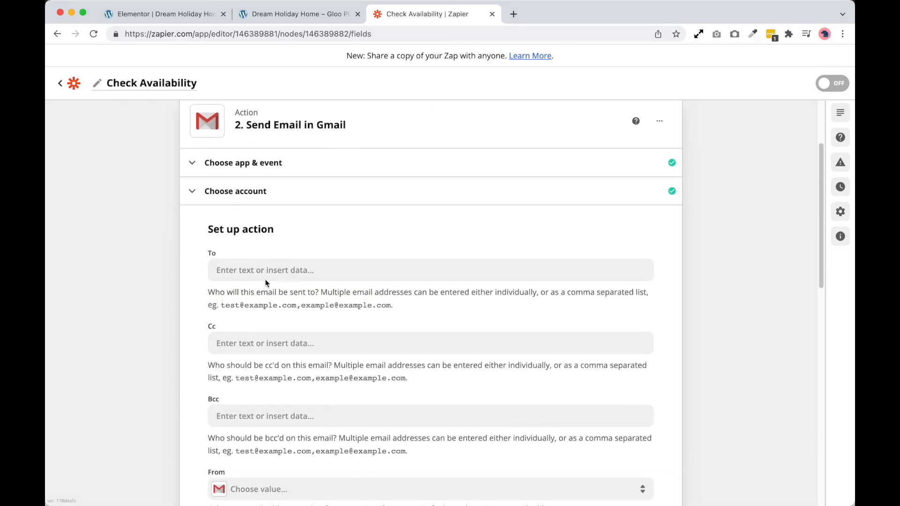
# Look through the Catch Hook variables available for the email's To field without inserting any
pyautogui.click(265, 277)
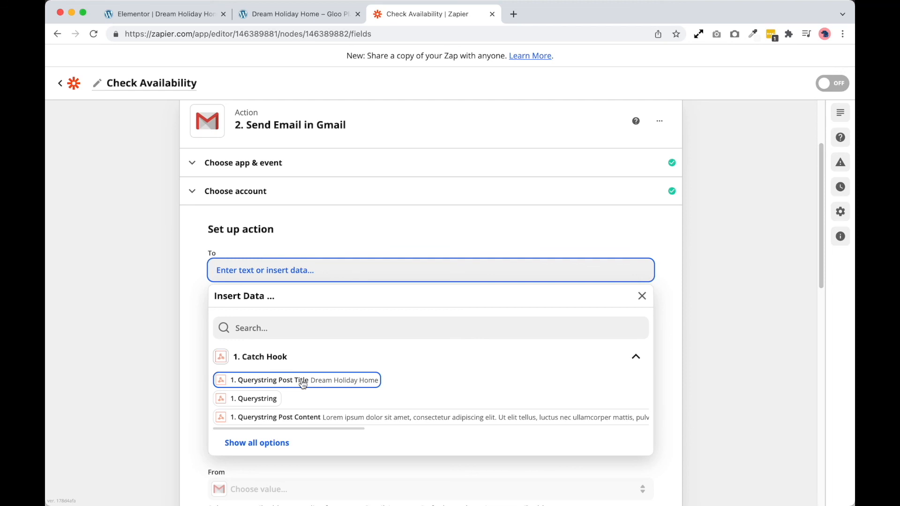
pyautogui.click(167, 236)
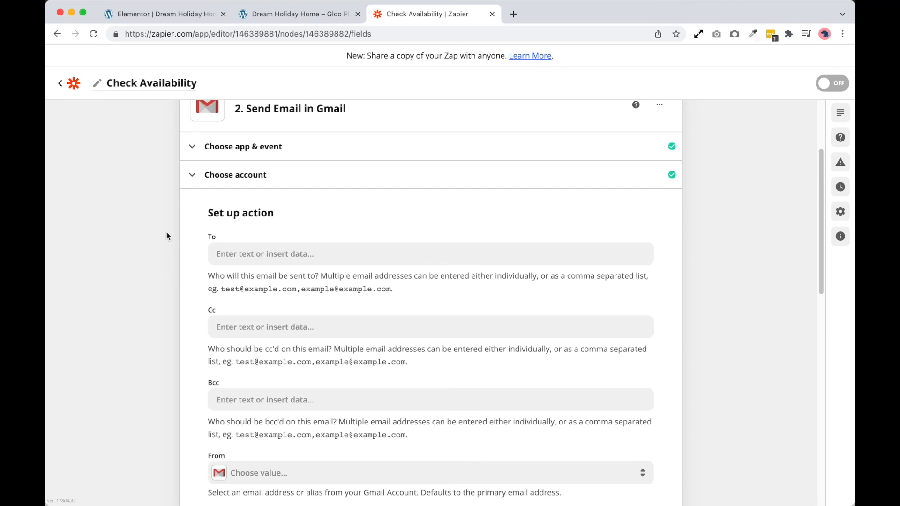
pyautogui.click(219, 255)
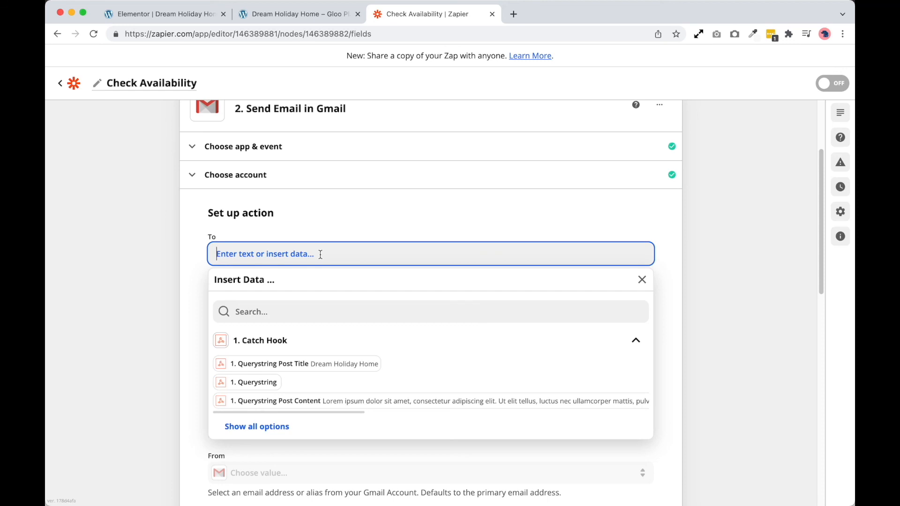
pyautogui.click(126, 330)
# Insert the Catch Hook's Querystring Post Title variable as the email's subject
pyautogui.scroll(-5, 180, 342)
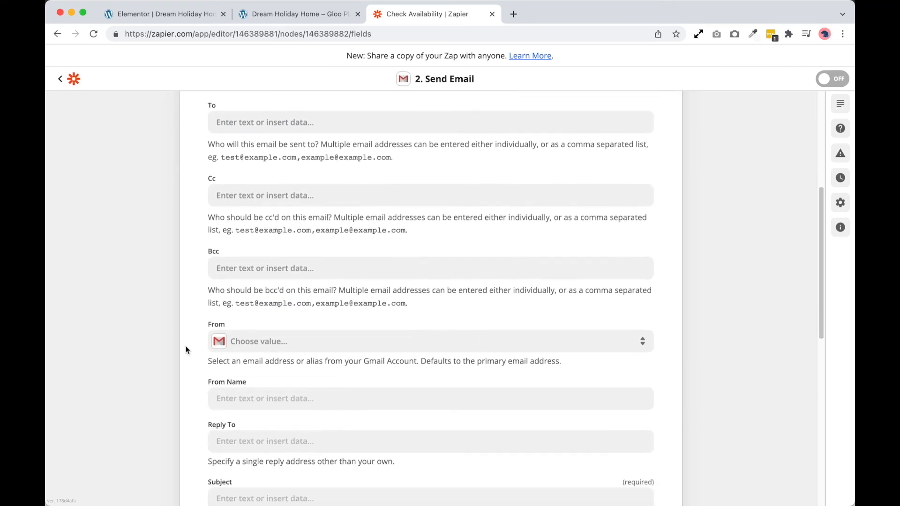
pyautogui.scroll(-2, 188, 349)
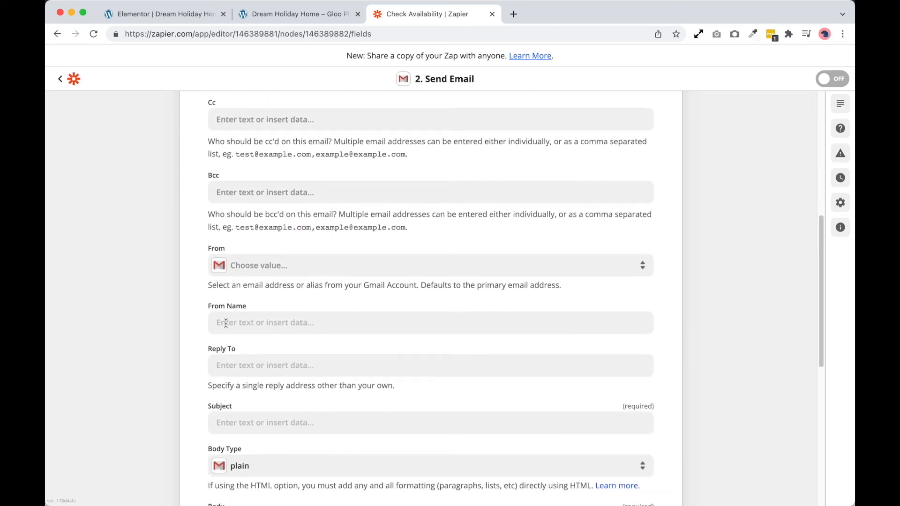
pyautogui.click(269, 405)
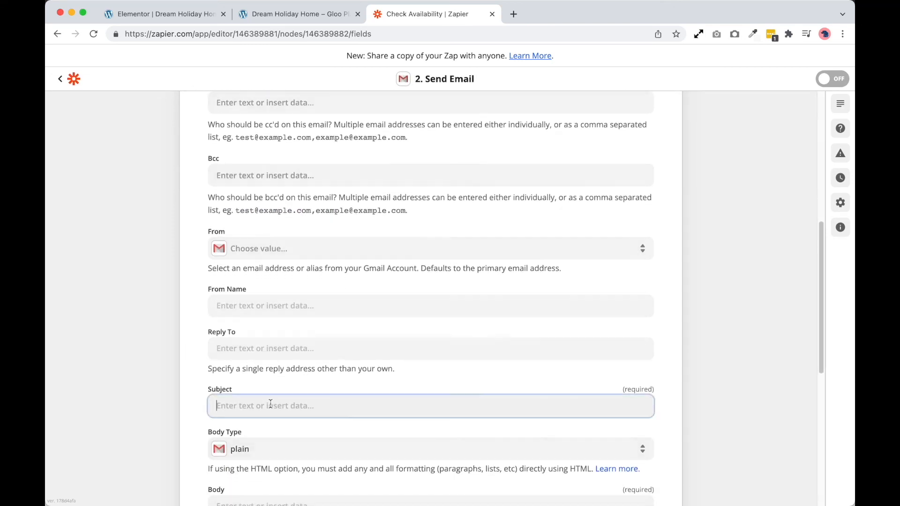
pyautogui.click(291, 457)
pyautogui.scroll(-2, 168, 409)
pyautogui.click(171, 403)
pyautogui.scroll(-1, 271, 354)
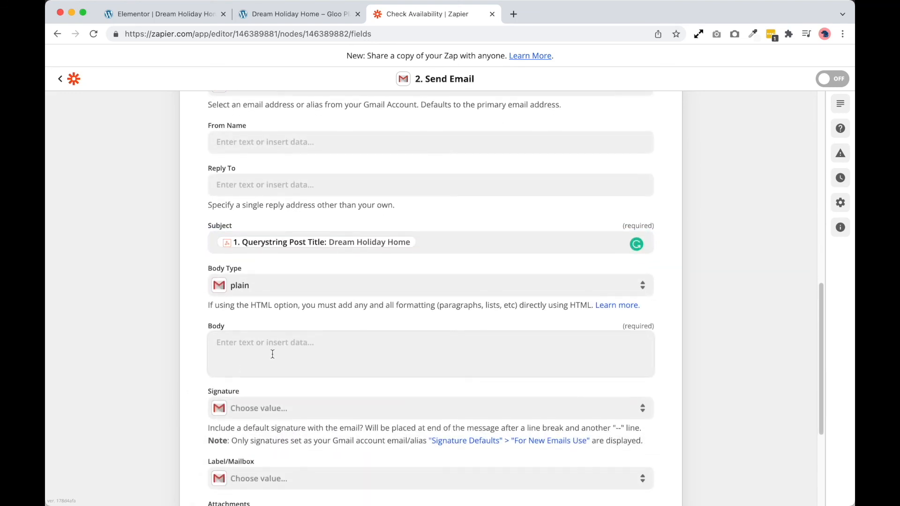
# Compose the email body with "Hi,", the Querystring Post Title variable on a new line, the text "with some text here" and the Querystring variable
pyautogui.click(272, 353)
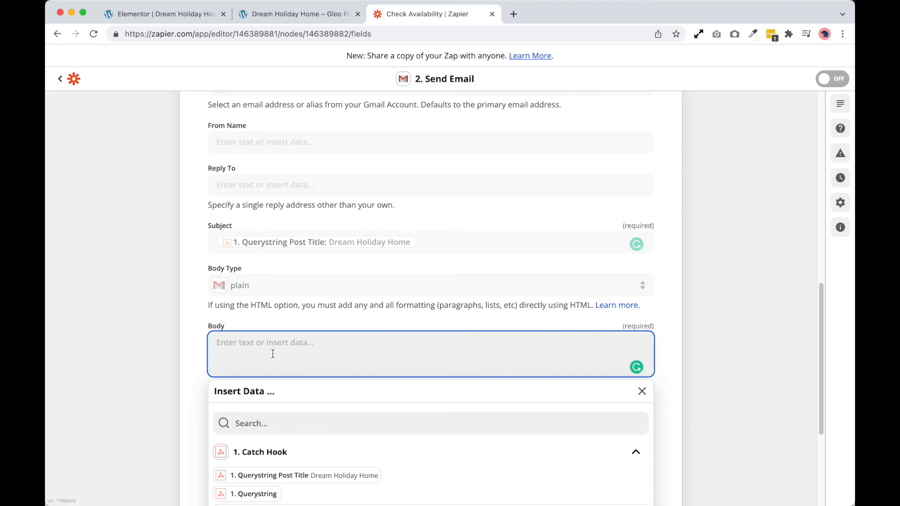
pyautogui.write('Hi,')
pyautogui.press('Return')
pyautogui.press('Return')
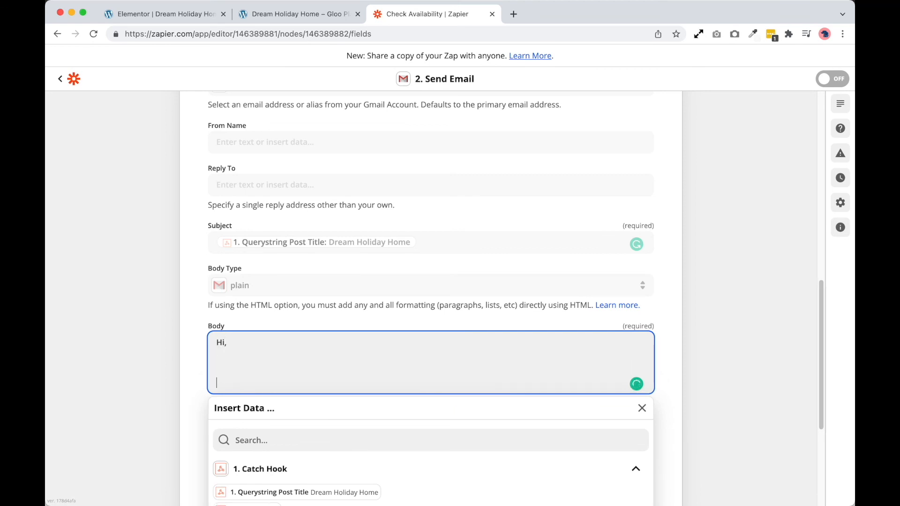
pyautogui.press('BackSpace')
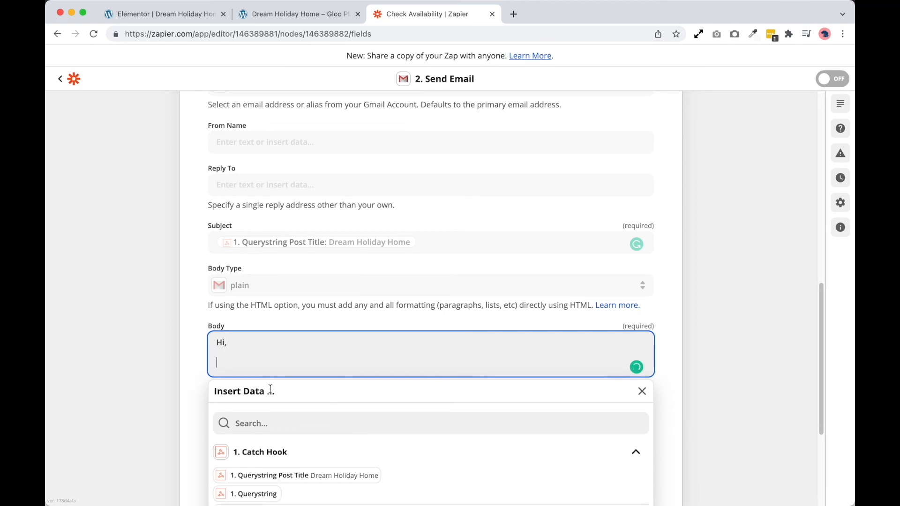
pyautogui.click(280, 476)
pyautogui.write('with some text here')
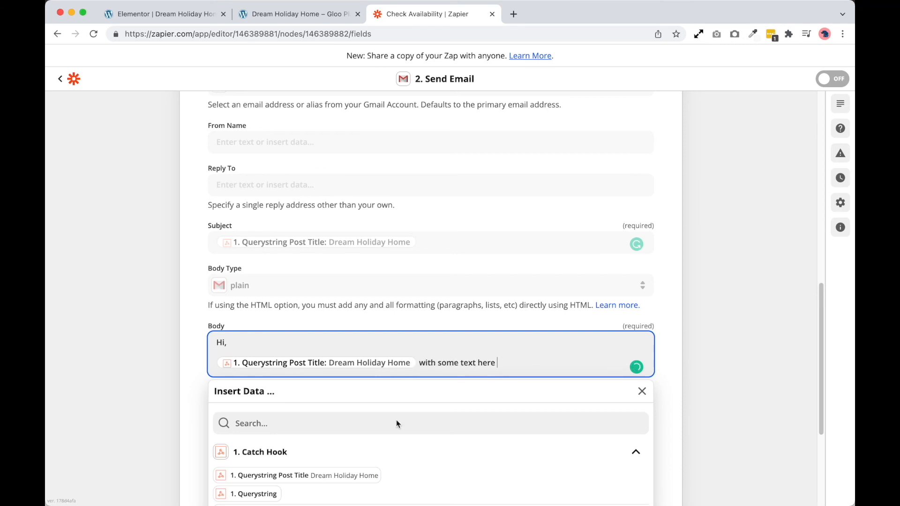
pyautogui.click(284, 490)
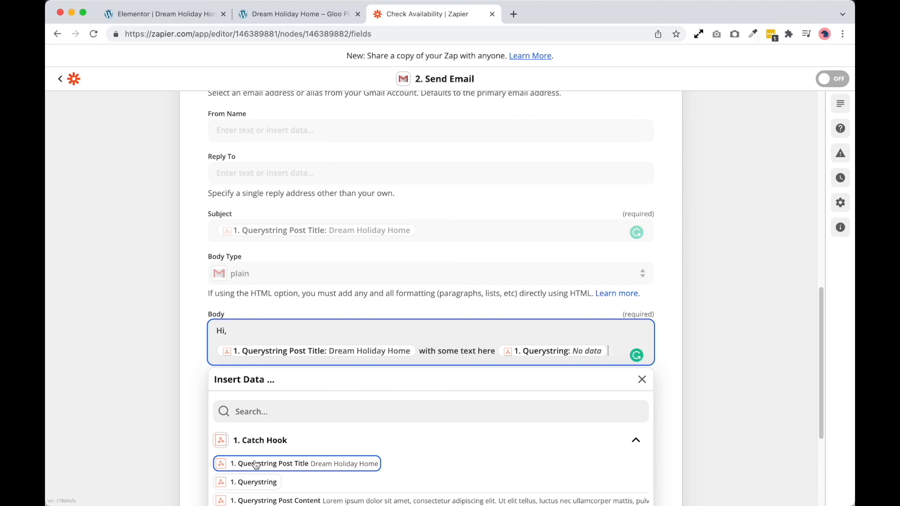
pyautogui.click(188, 417)
pyautogui.scroll(-2, 188, 418)
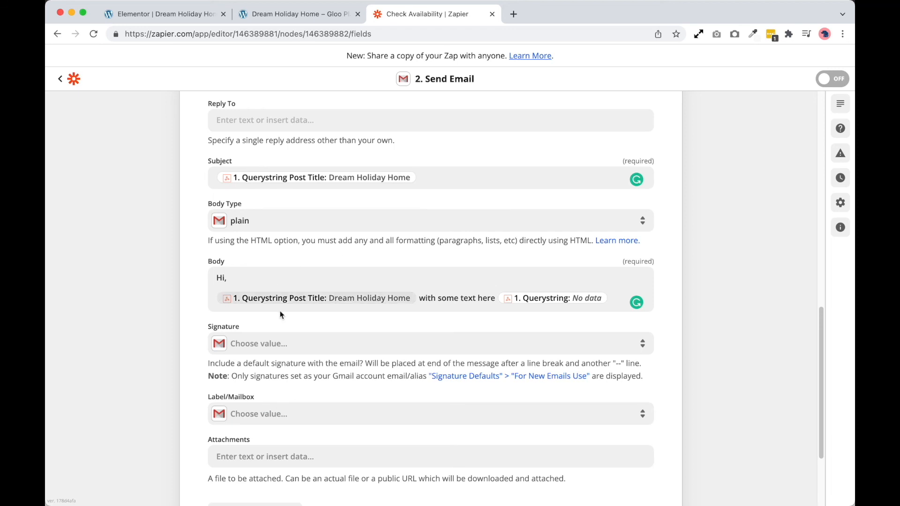
# Return to the Elementor editor and review the Interactor's triggers, events and variables in the page settings
pyautogui.click(186, 19)
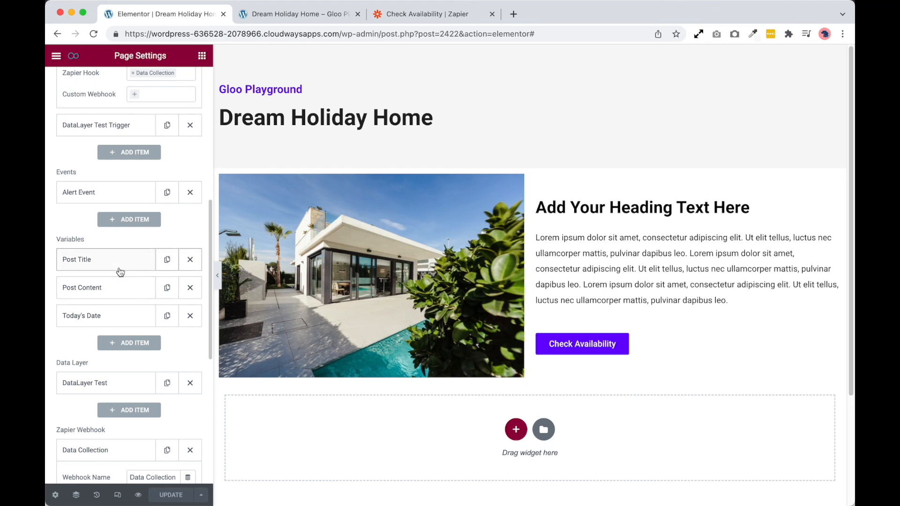
pyautogui.scroll(7, 122, 277)
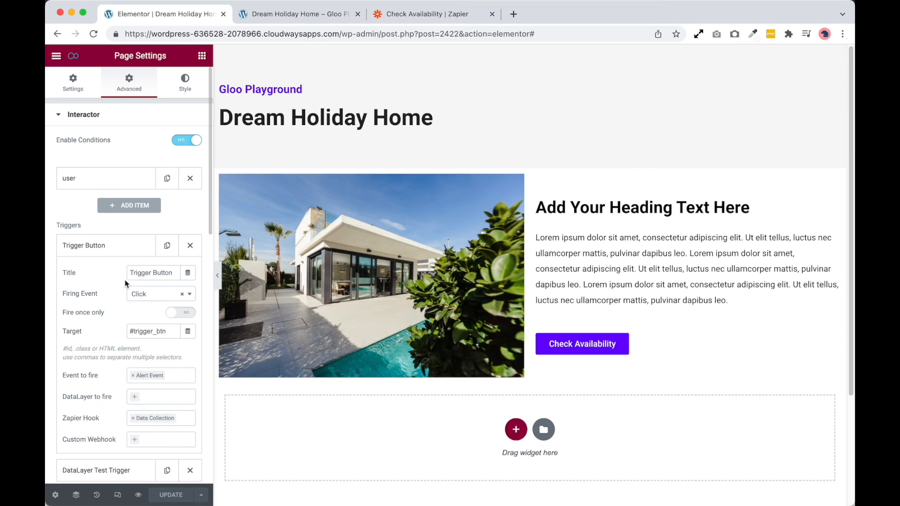
pyautogui.scroll(-4, 125, 280)
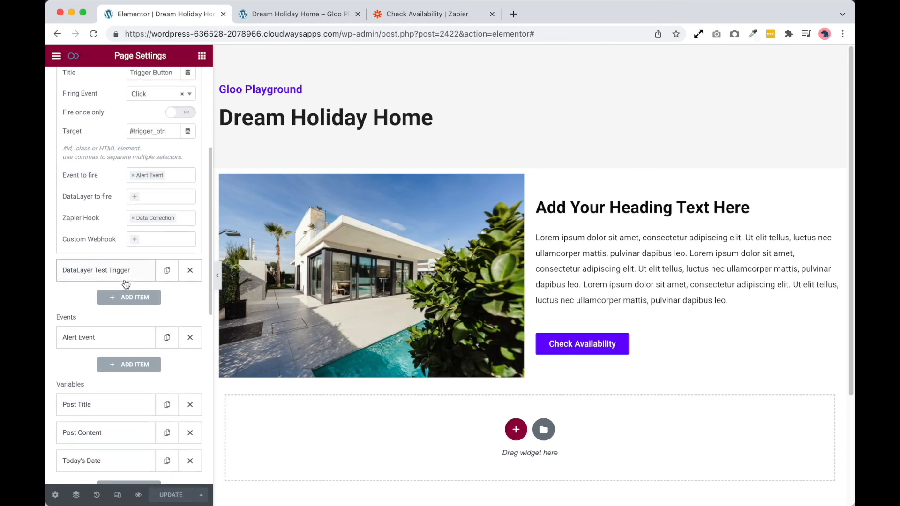